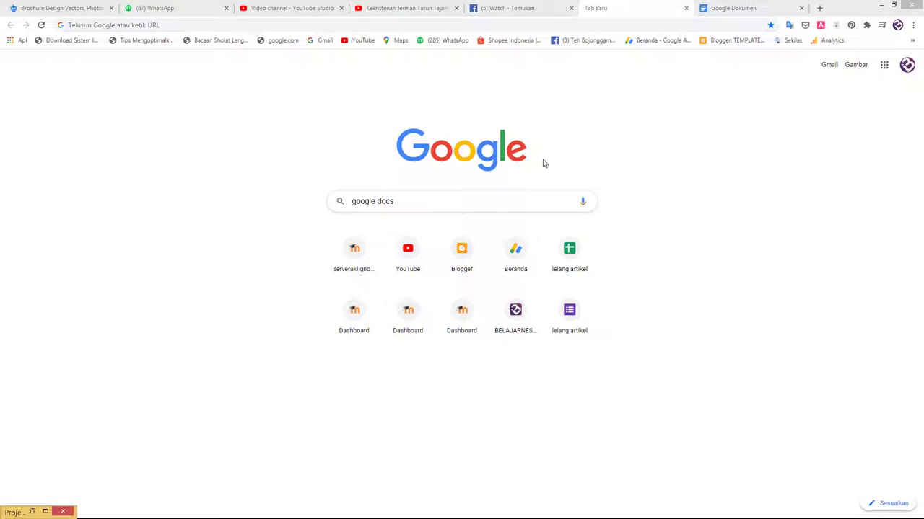
Search for google docs, then switch to the already open Google Docs home tab
drag(478, 204, 352, 204)
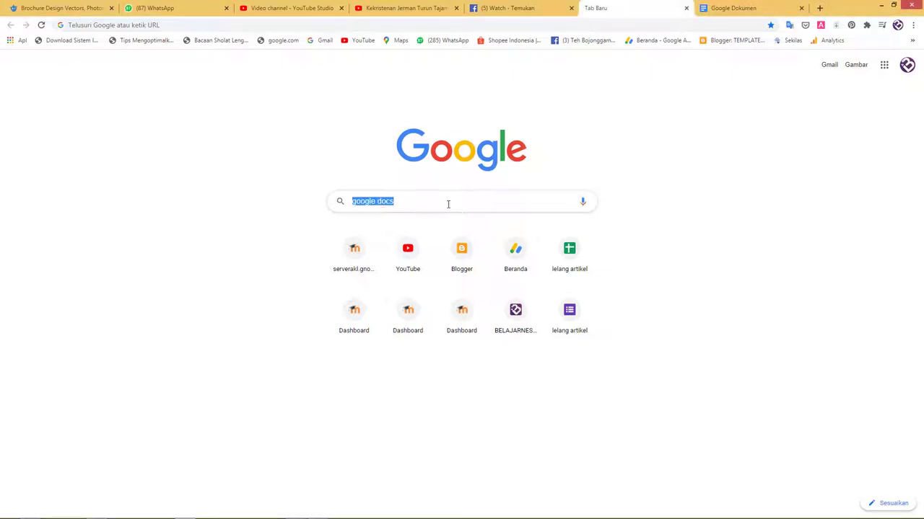
click(447, 203)
key(Return)
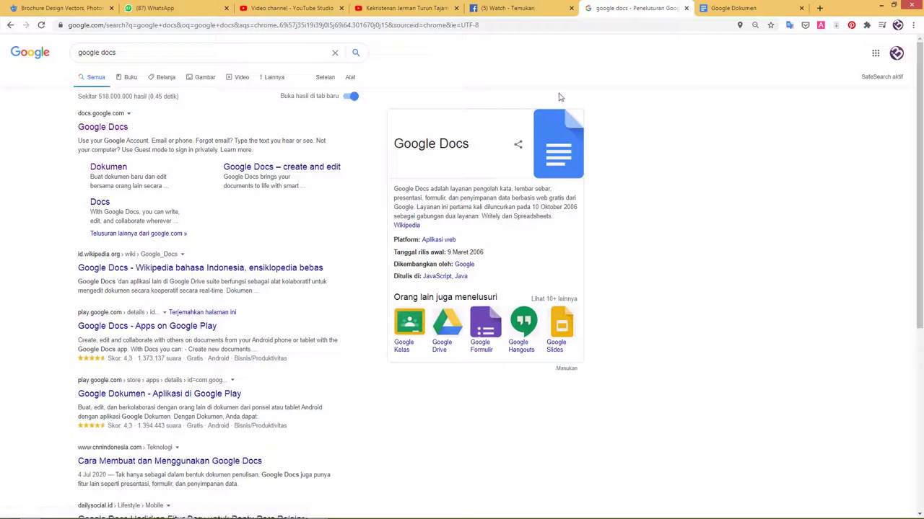
click(727, 8)
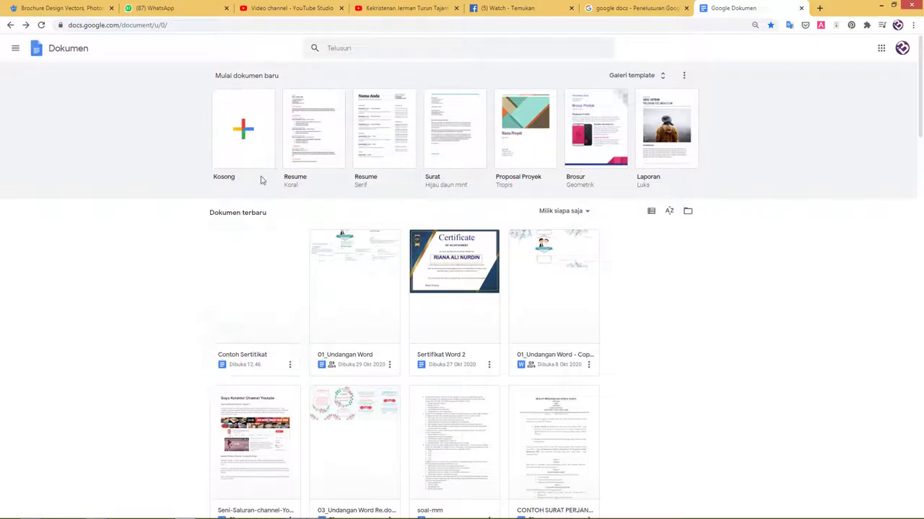
Open the Contoh Sertifikat document and return the browser zoom to 100%
click(257, 281)
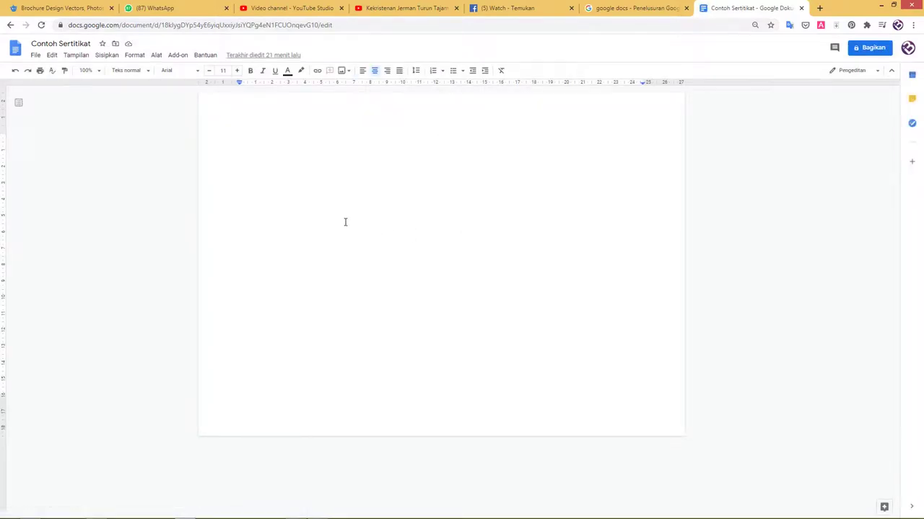
key(ctrl+plus)
key(ctrl+plus)
key(ctrl+plus)
key(ctrl+plus)
key(ctrl+plus)
key(ctrl+plus)
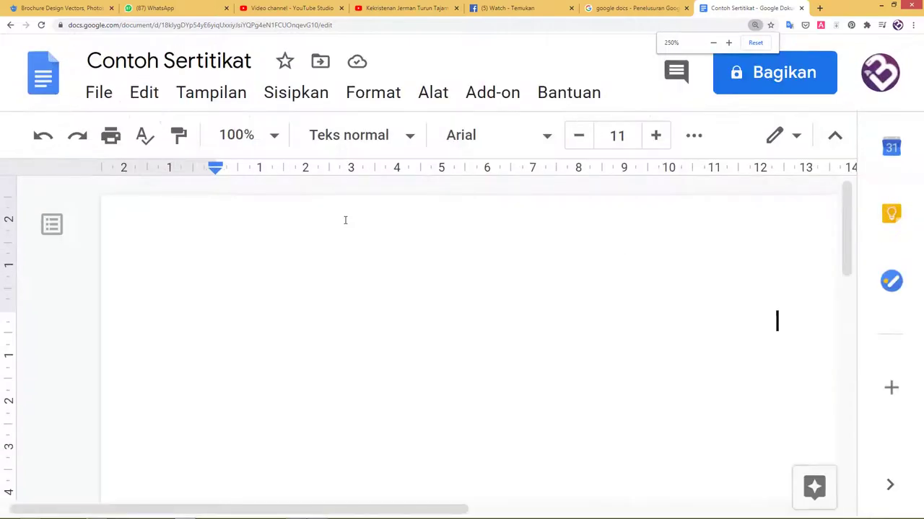
scroll(345, 220, down, 1)
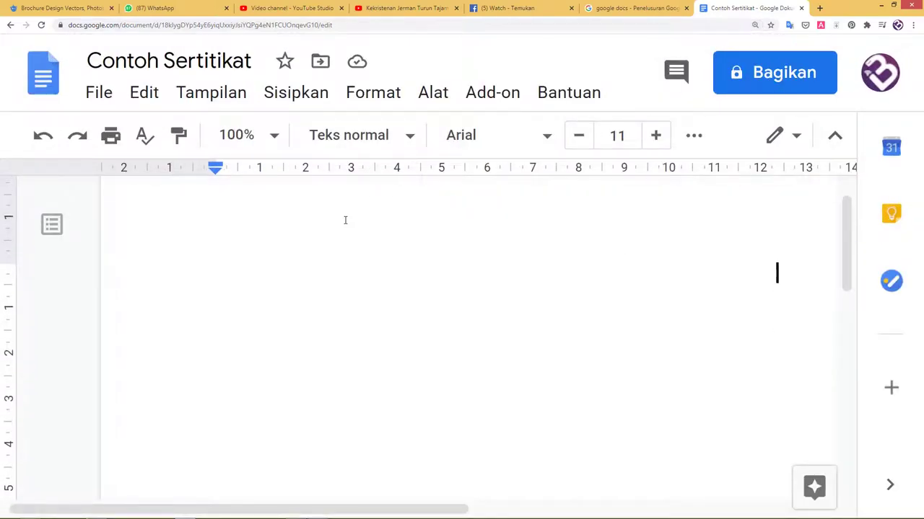
scroll(345, 220, up, 1)
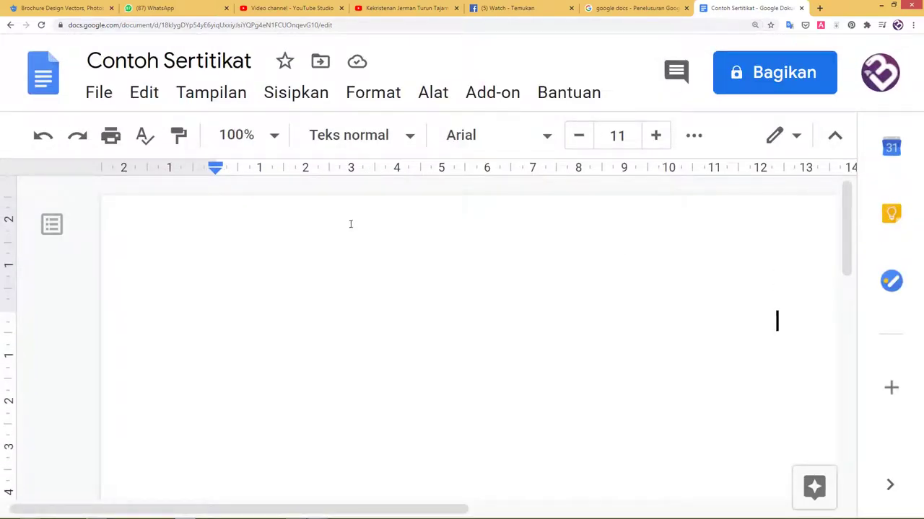
key(ctrl+minus)
key(ctrl+minus)
key(ctrl+minus)
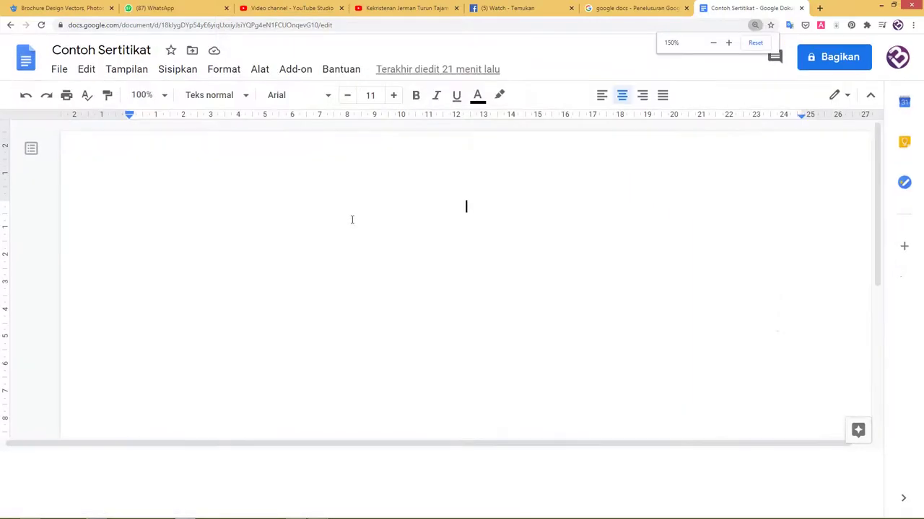
key(ctrl+minus)
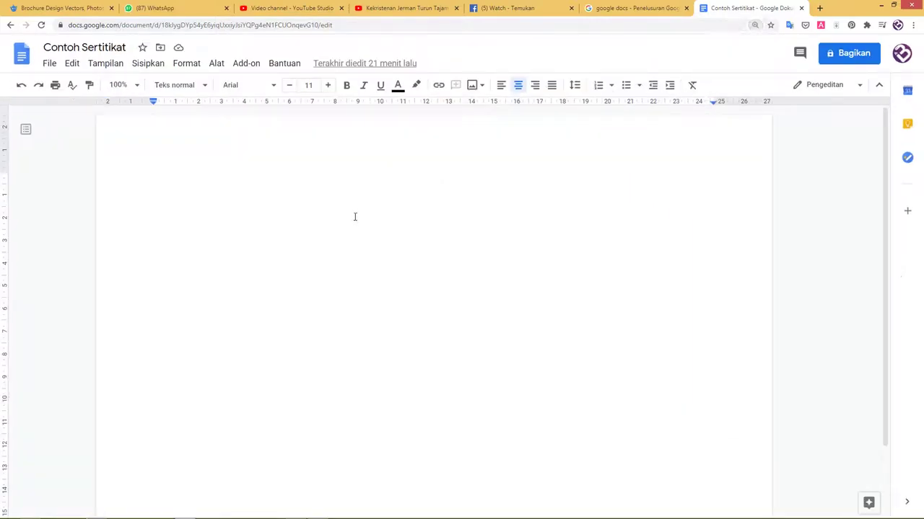
key(ctrl+minus)
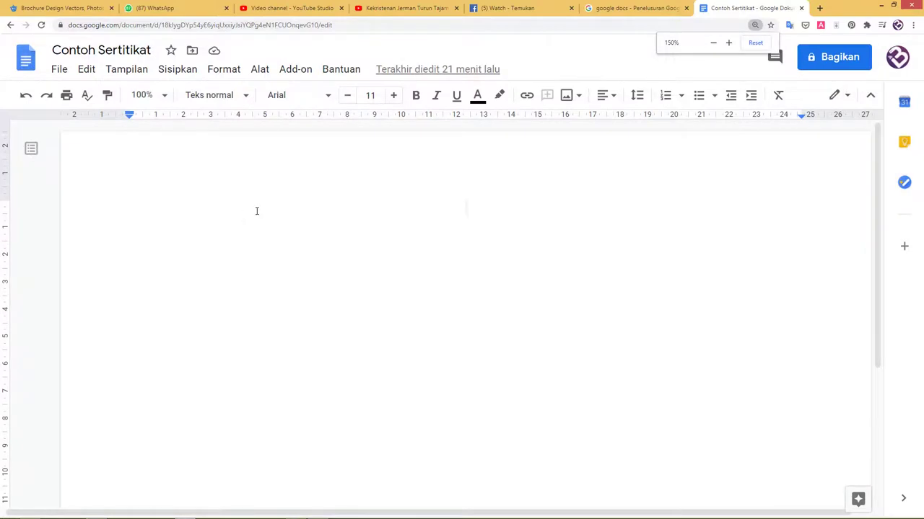
key(ctrl+minus)
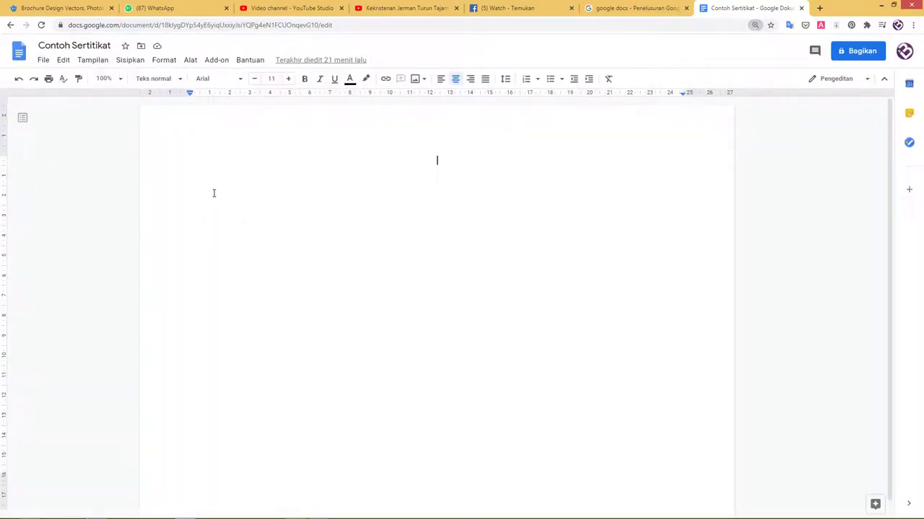
click(43, 61)
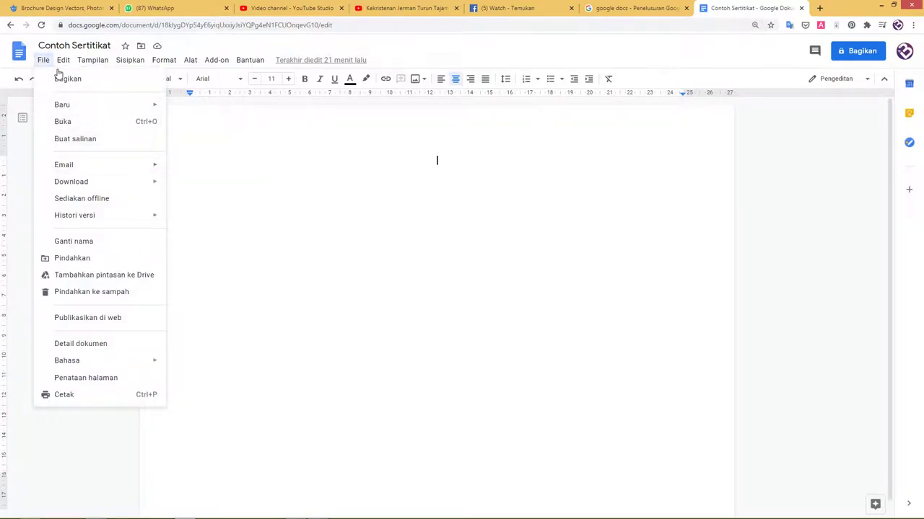
In Page setup, keep A4 landscape and set the top margin to 0.5 cm
click(107, 378)
drag(458, 180, 409, 165)
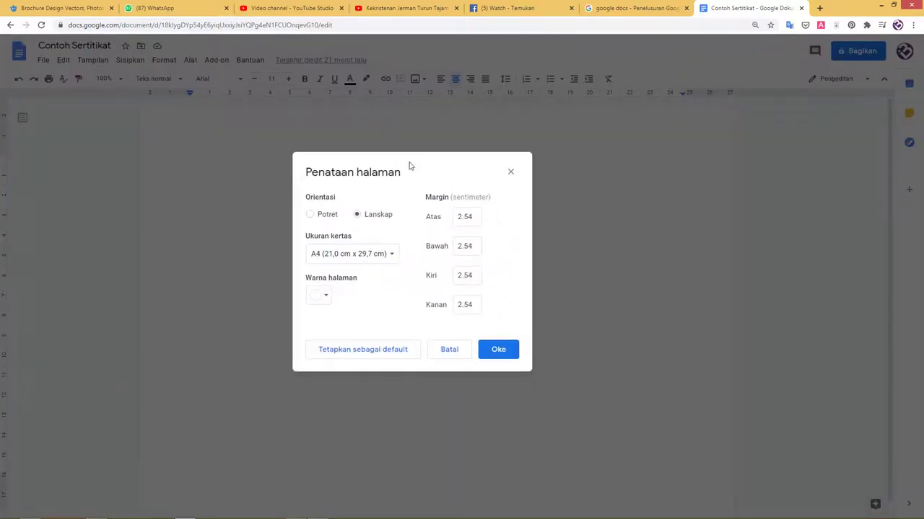
click(362, 254)
click(364, 256)
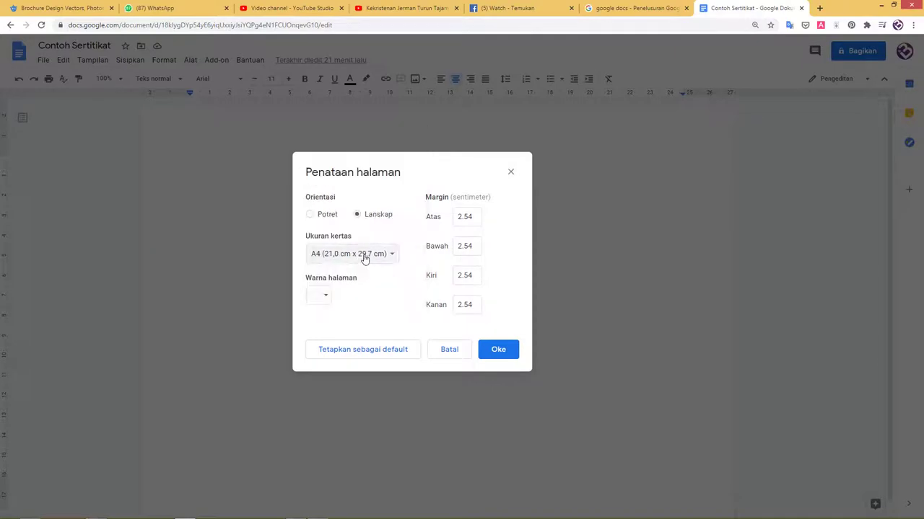
drag(478, 218, 434, 215)
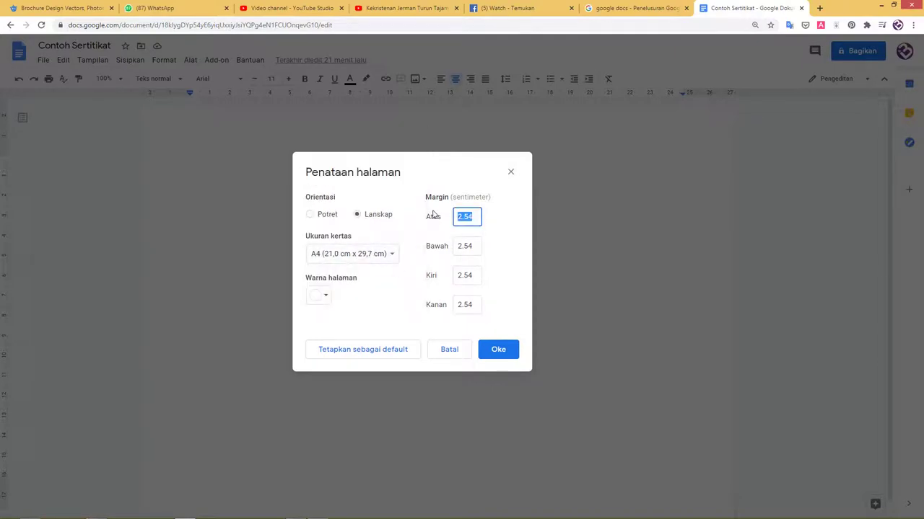
text(0.5)
Copy 0.5 into the bottom, left and right margins and apply the page setup
key(ctrl+a)
right_click(463, 217)
click(479, 233)
drag(481, 246, 443, 251)
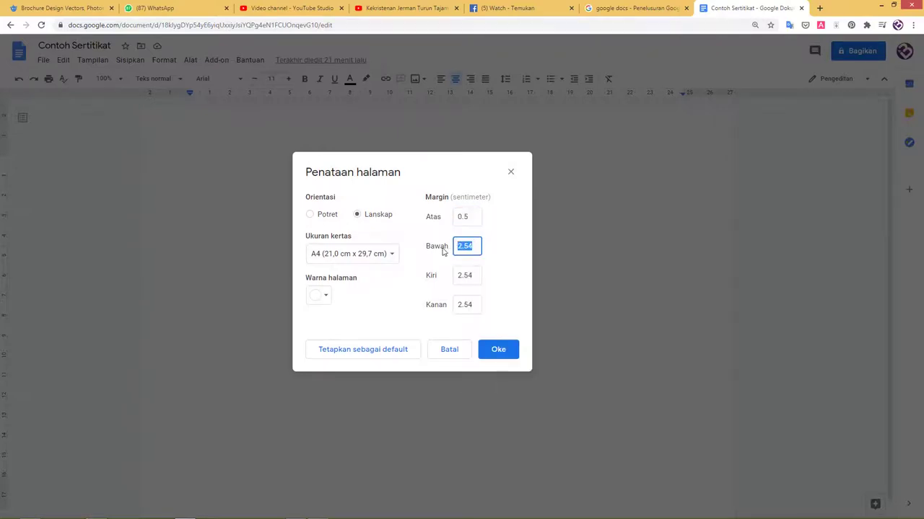
key(ctrl+v)
drag(475, 277, 426, 283)
key(ctrl+v)
drag(473, 302, 443, 308)
key(ctrl+v)
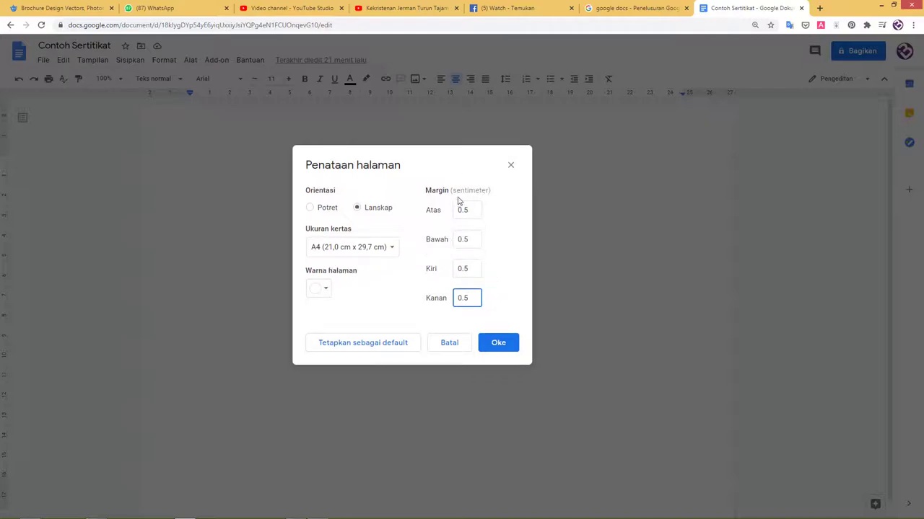
click(497, 344)
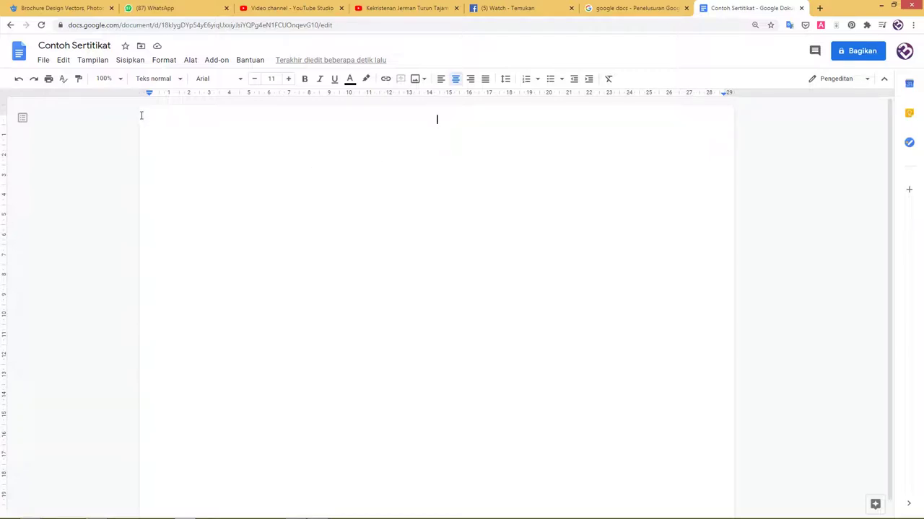
Insert a new drawing into the document
click(136, 62)
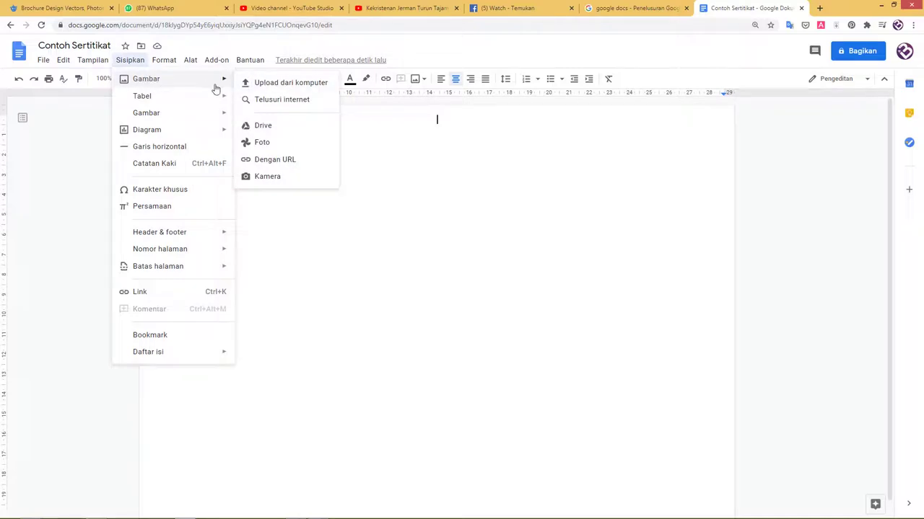
mouse_move(146, 113)
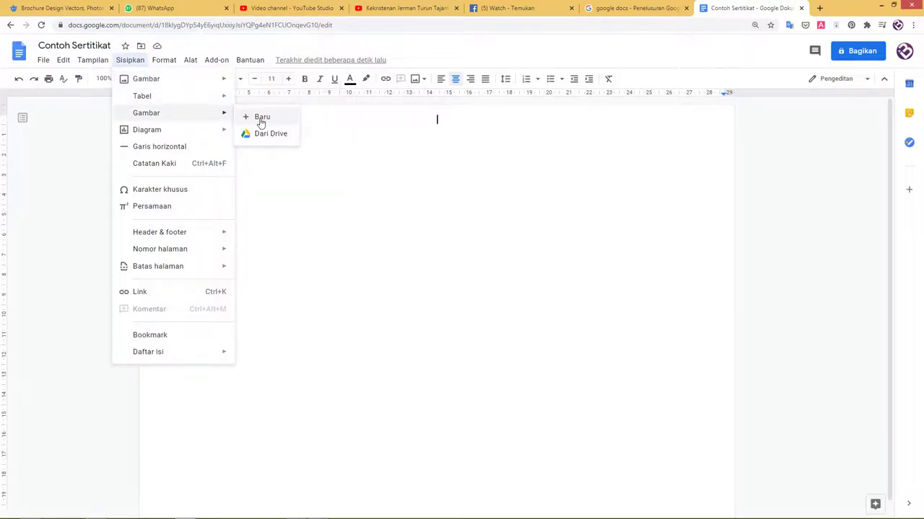
click(261, 120)
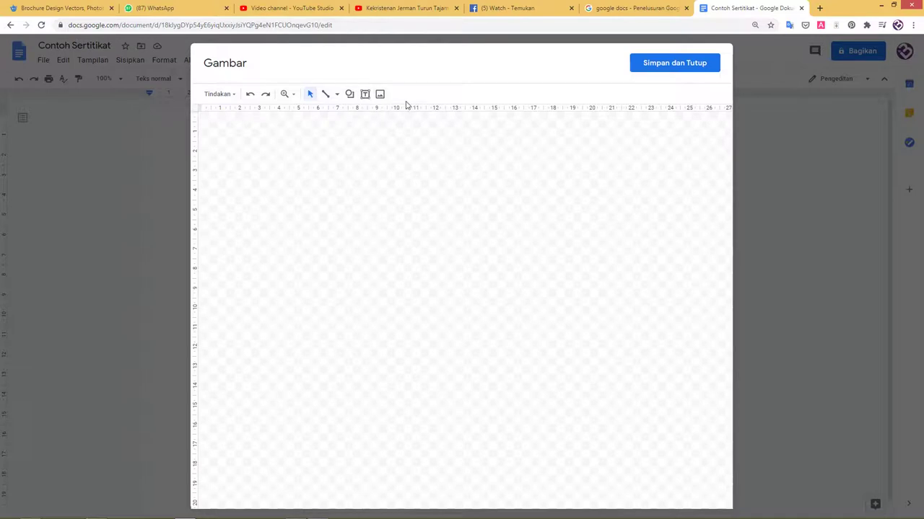
click(349, 94)
mouse_move(382, 112)
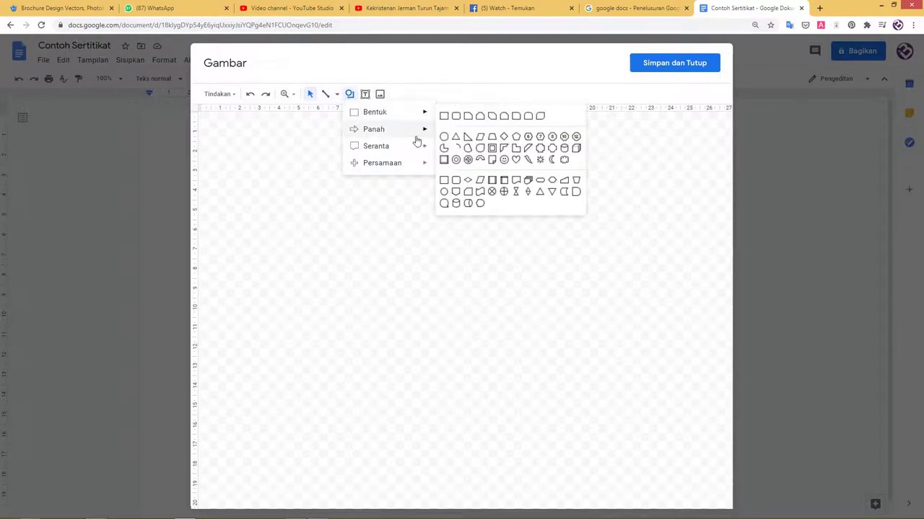
click(424, 93)
Upload the frame~1 certificate border image into the drawing
click(380, 95)
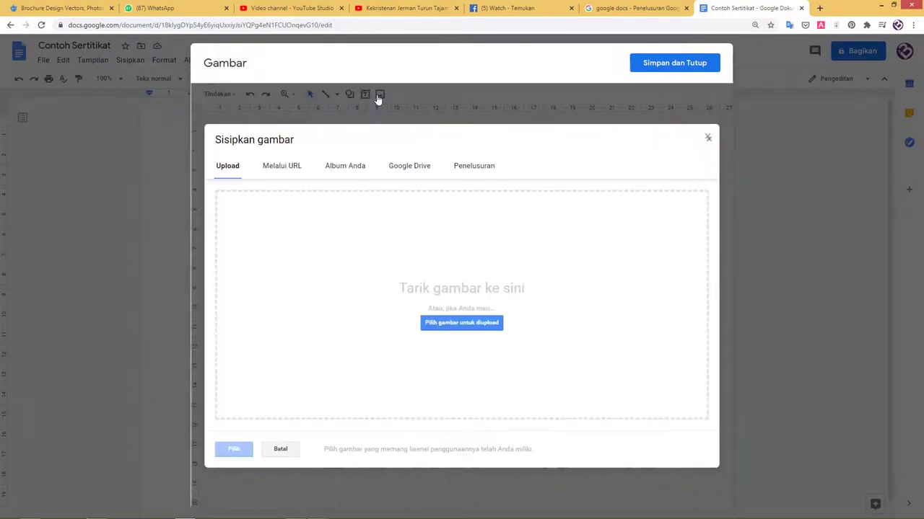
click(442, 323)
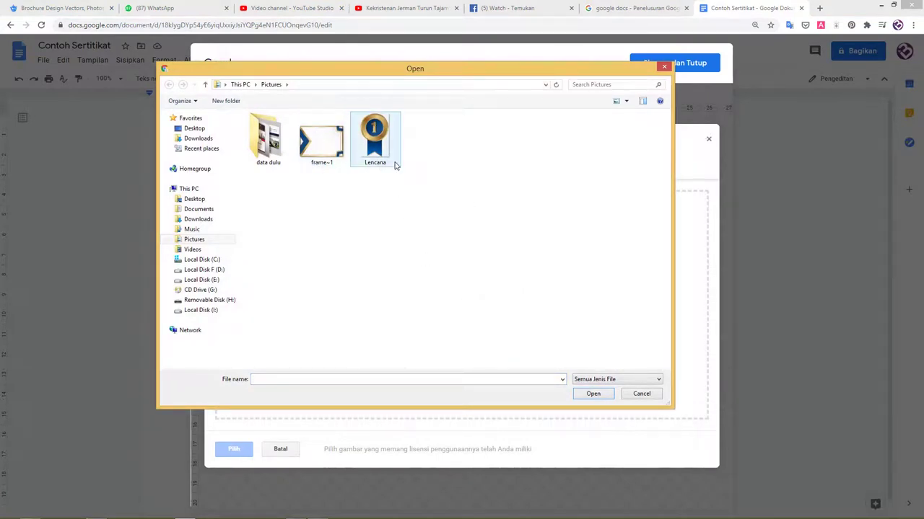
click(334, 148)
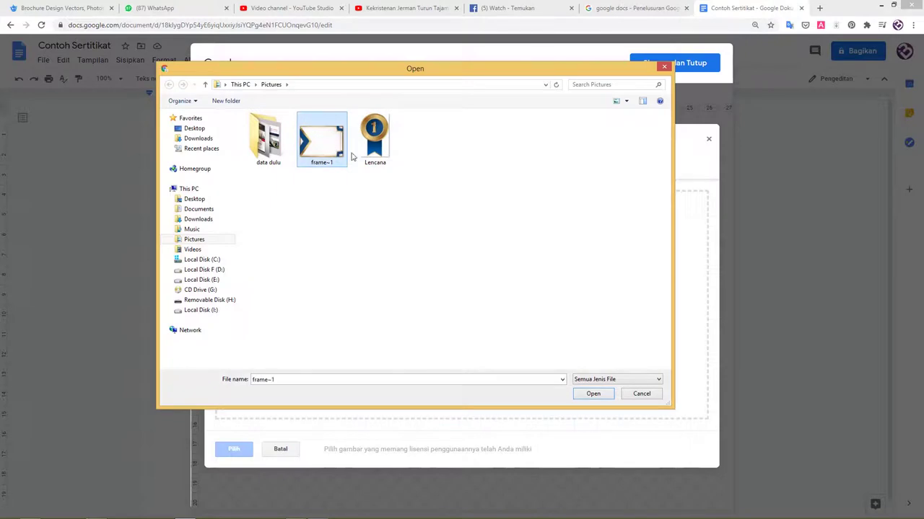
click(373, 144)
click(334, 151)
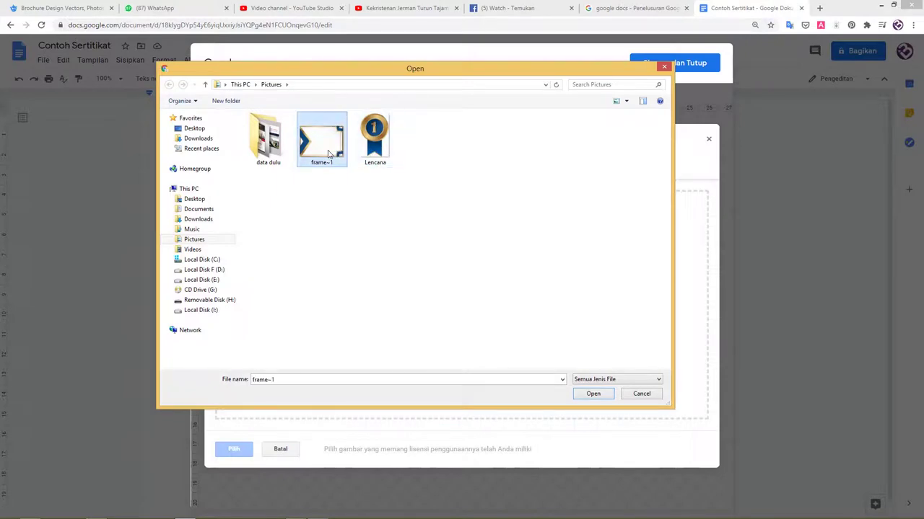
click(601, 394)
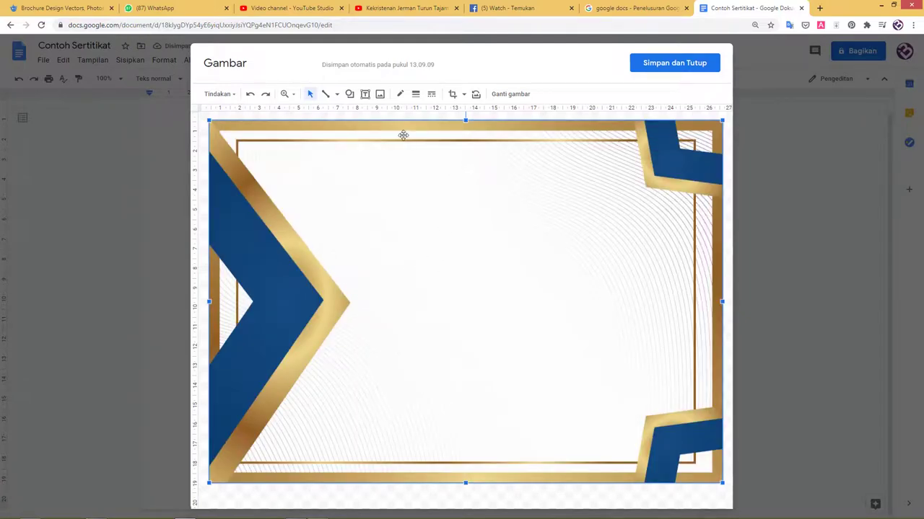
Upload the Lencana medal image into the drawing
click(379, 94)
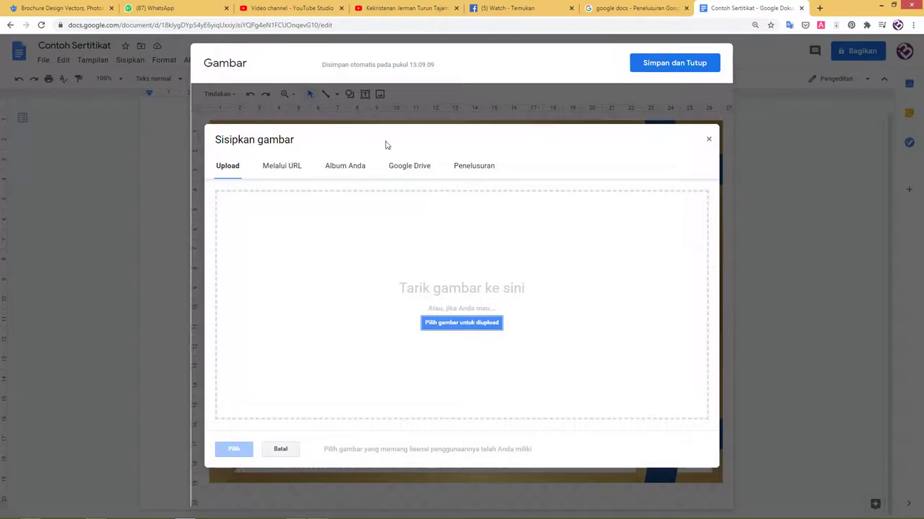
click(448, 322)
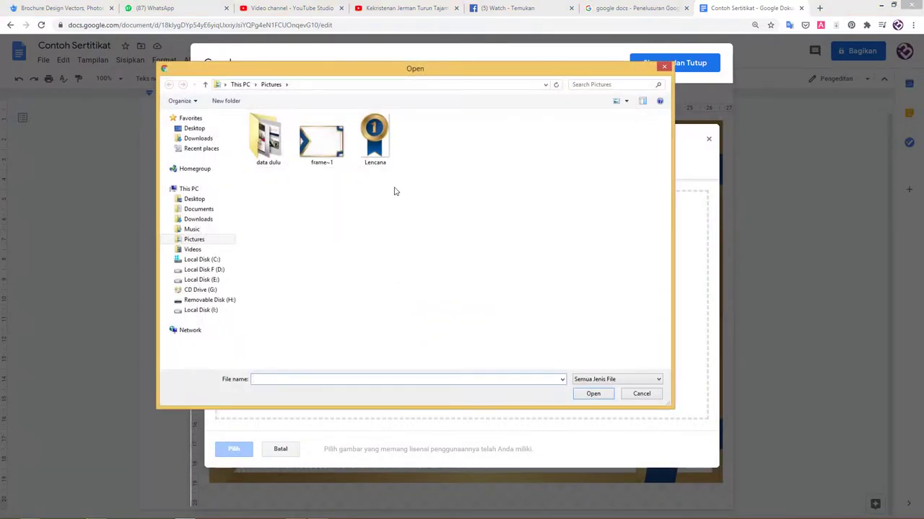
click(383, 141)
click(592, 393)
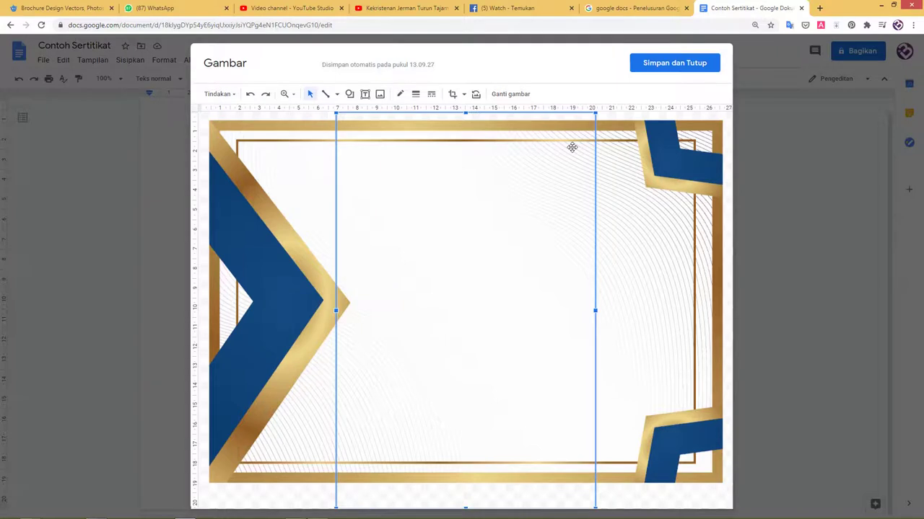
Shrink the medal and place it over the frame's lower-left blue sash
right_click(596, 110)
click(496, 198)
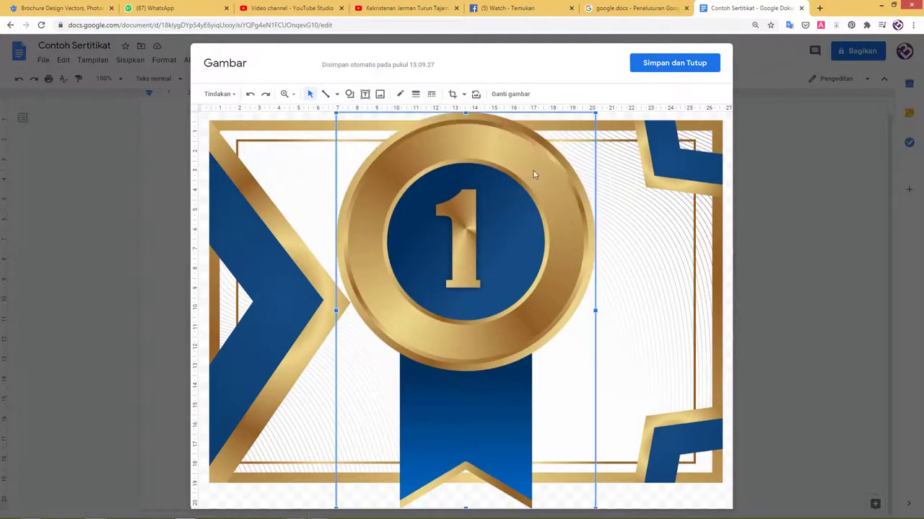
drag(595, 112, 419, 318)
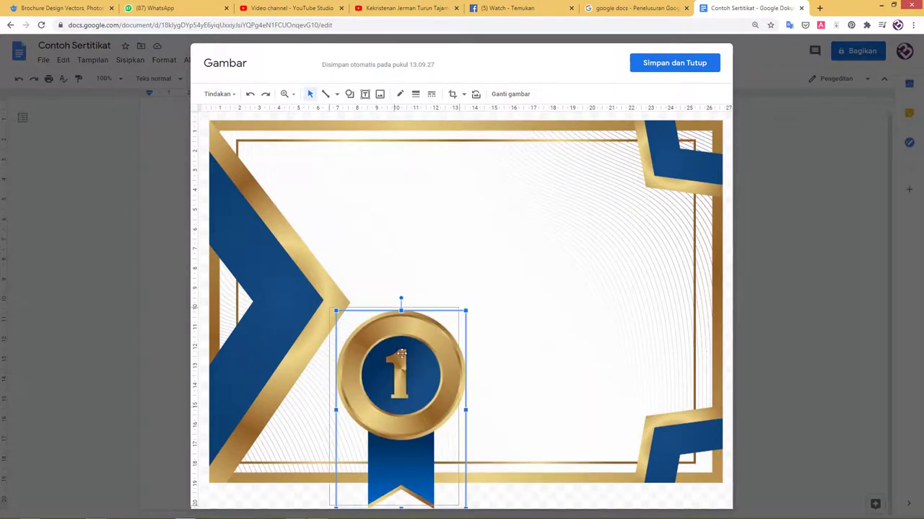
drag(423, 363, 331, 332)
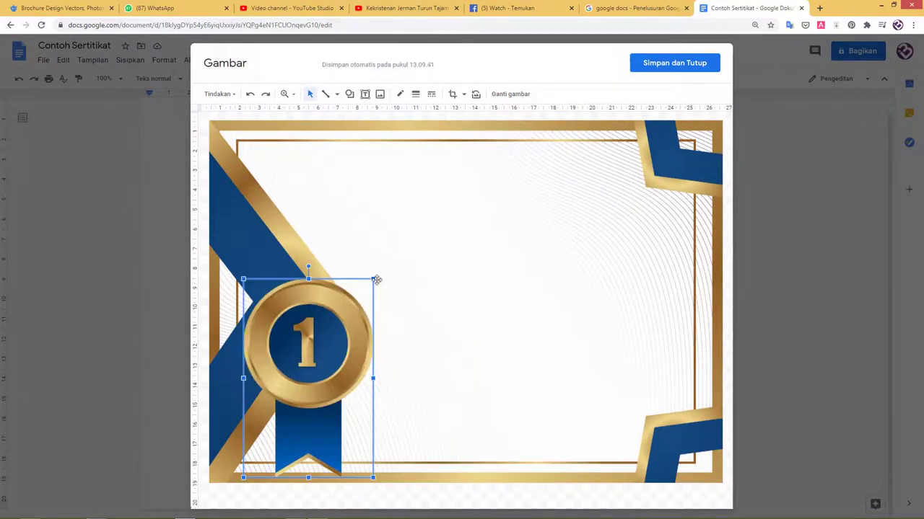
mouse_move(374, 278)
mouse_down()
mouse_move(353, 310)
mouse_move(303, 306)
mouse_move(335, 304)
mouse_up()
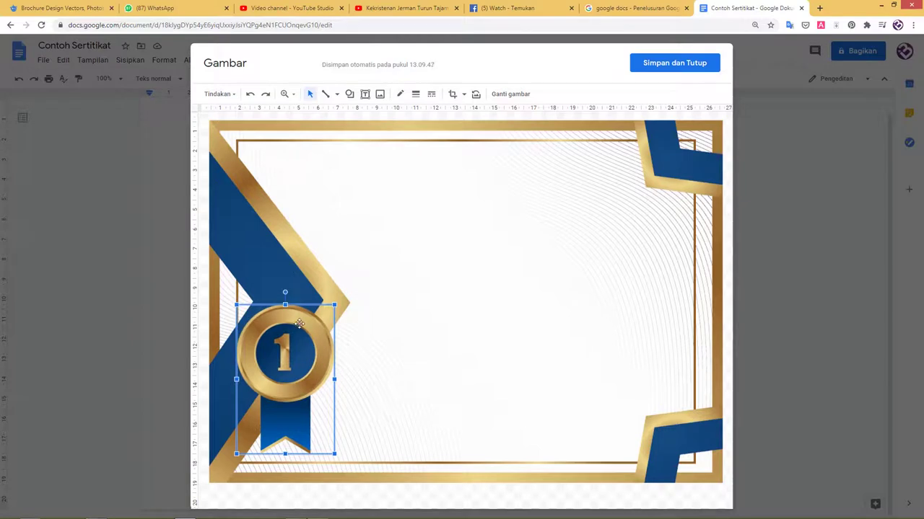
drag(295, 328, 301, 325)
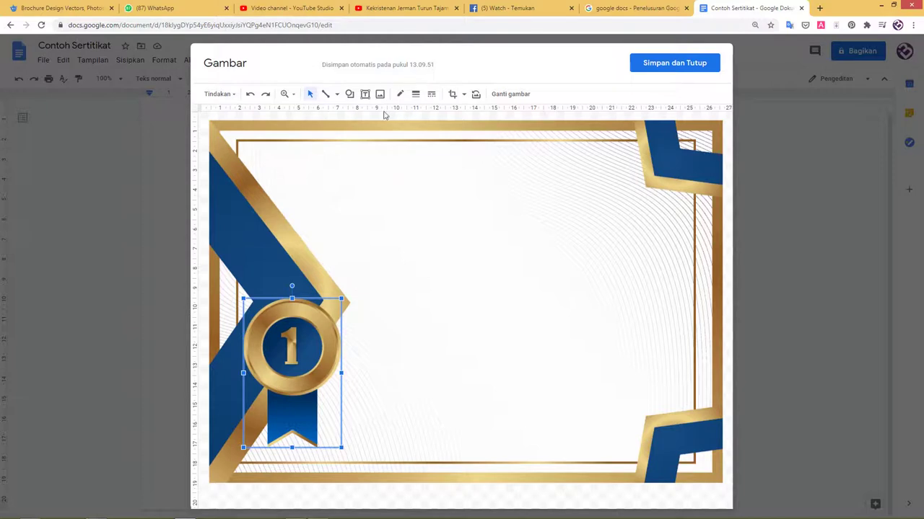
Draw a large text box across the certificate and copy the certificate wording from Notepad
click(365, 95)
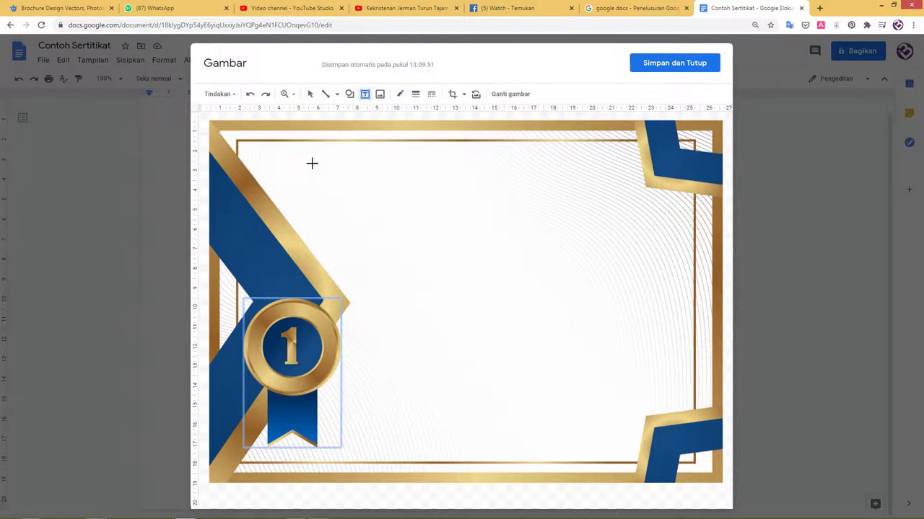
drag(324, 158, 687, 453)
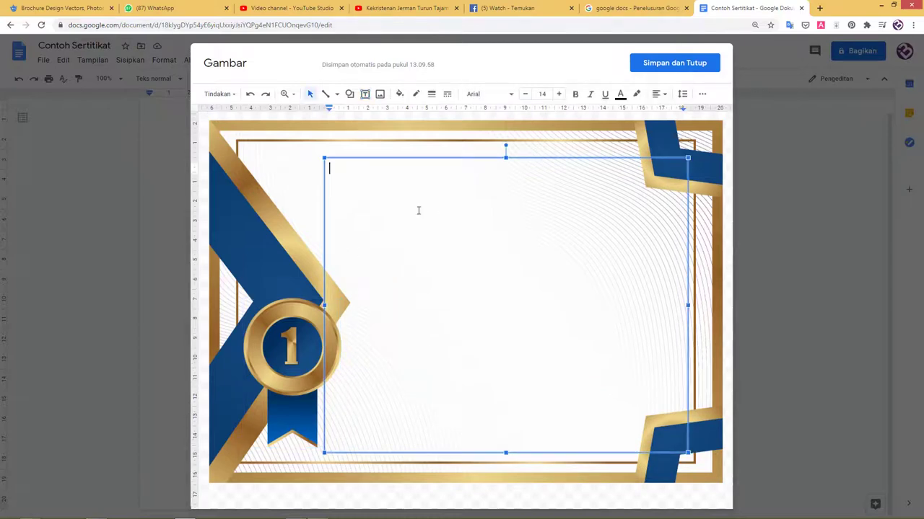
click(318, 513)
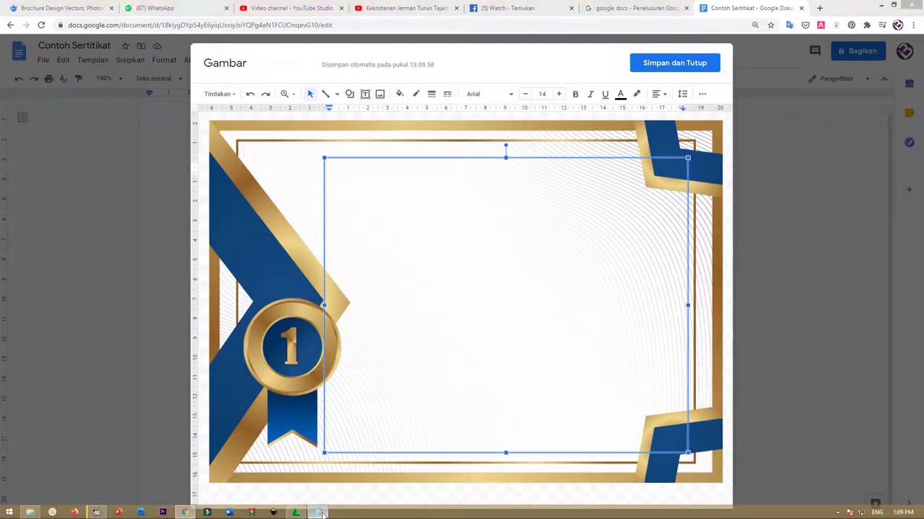
drag(391, 100, 605, 220)
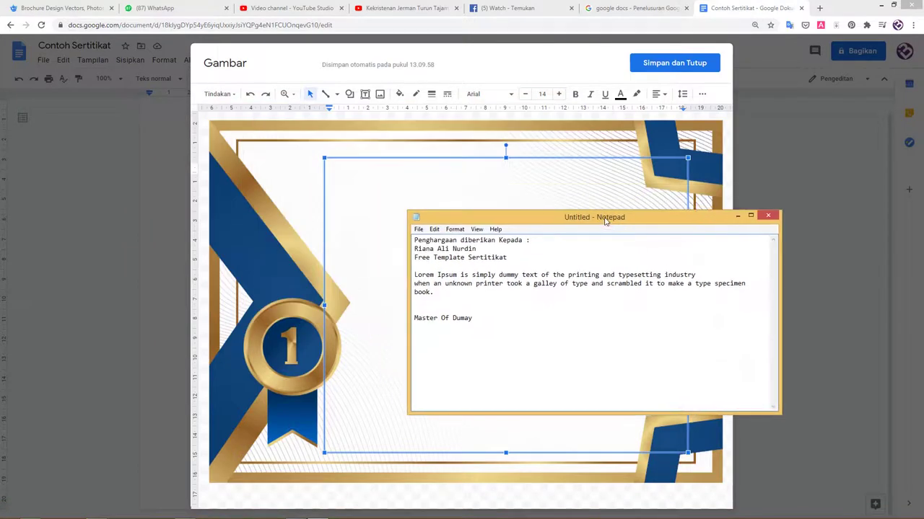
drag(495, 325, 386, 231)
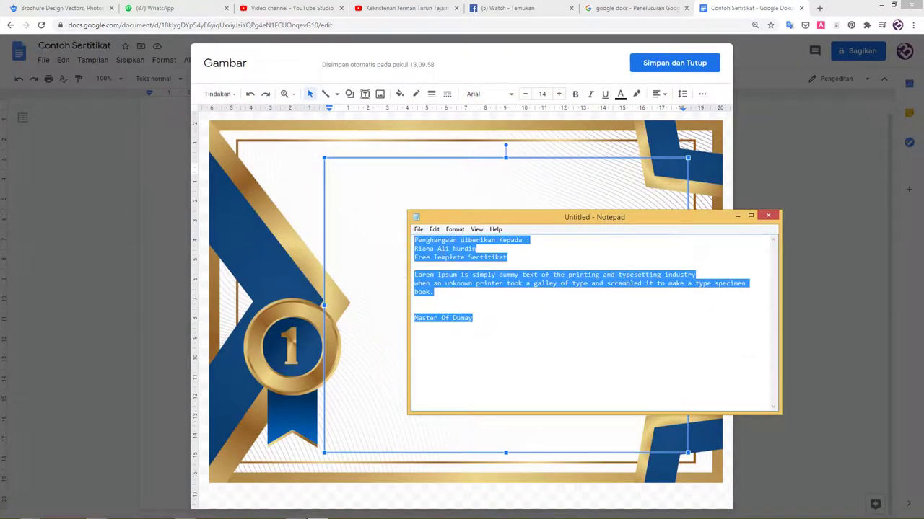
right_click(443, 250)
click(462, 285)
click(384, 244)
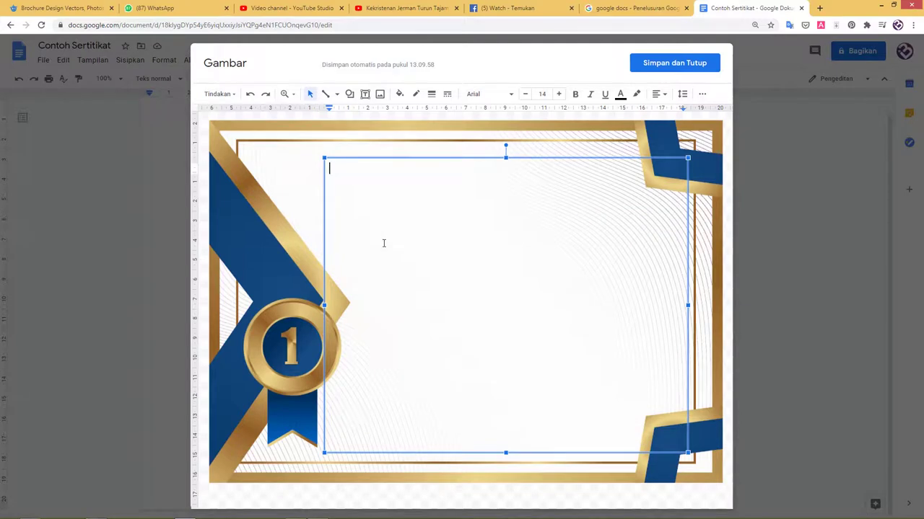
Paste the certificate wording and add the title word sertifikat above the award line
key(ctrl+v)
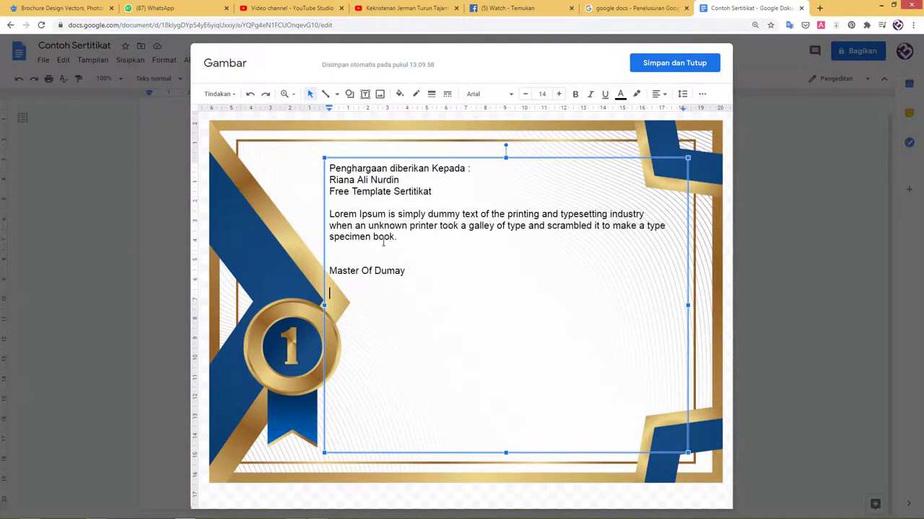
click(328, 169)
key(Return)
key(Return)
key(Return)
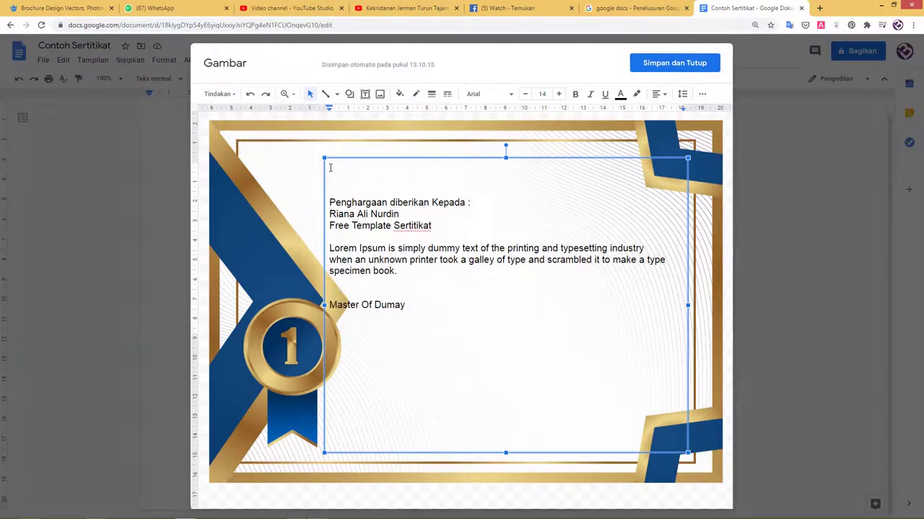
text(sertitikat)
key(ctrl+a)
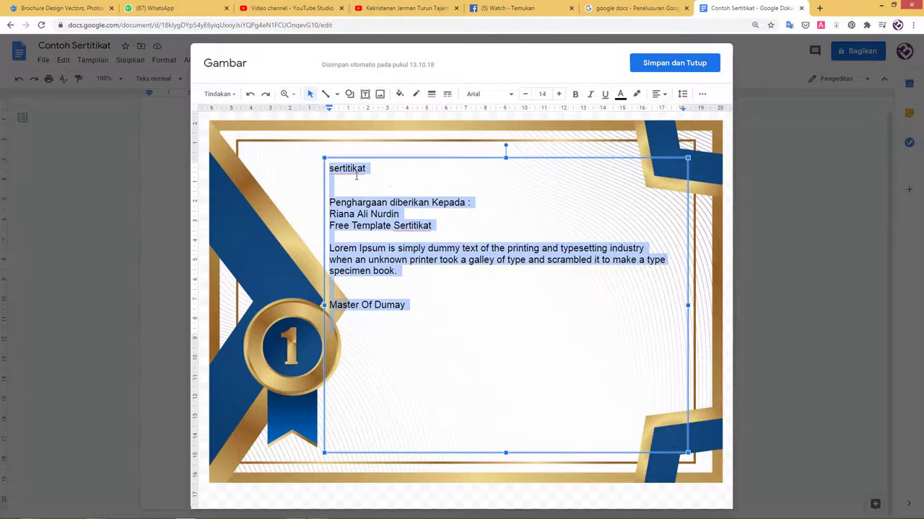
click(352, 168)
key(BackSpace)
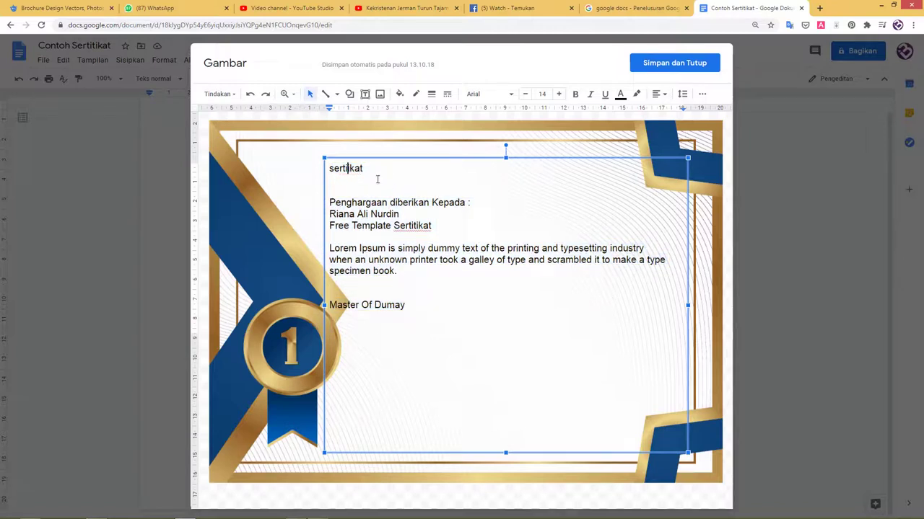
text(f)
double_click(395, 171)
click(383, 215)
Indent all the text in the box, keeping it at size 14
key(ctrl+a)
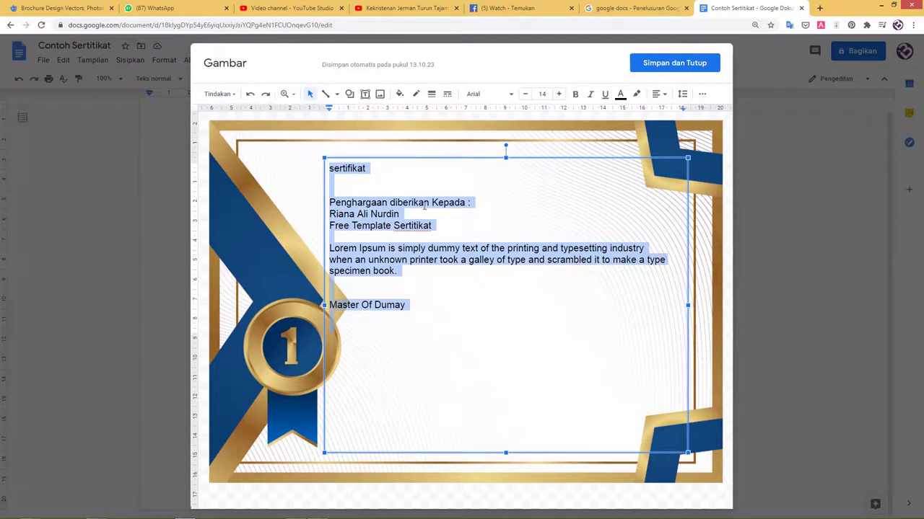
key(Tab)
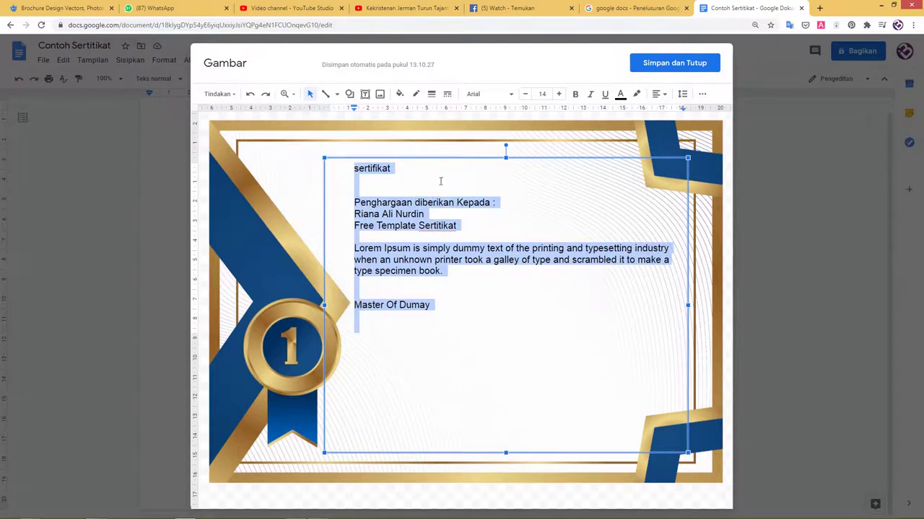
triple_click(560, 94)
double_click(560, 95)
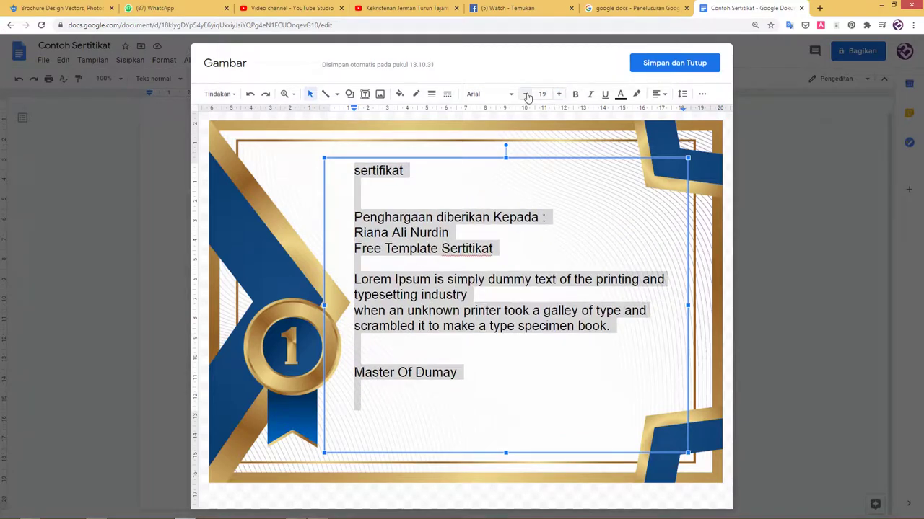
double_click(526, 95)
double_click(526, 94)
click(526, 94)
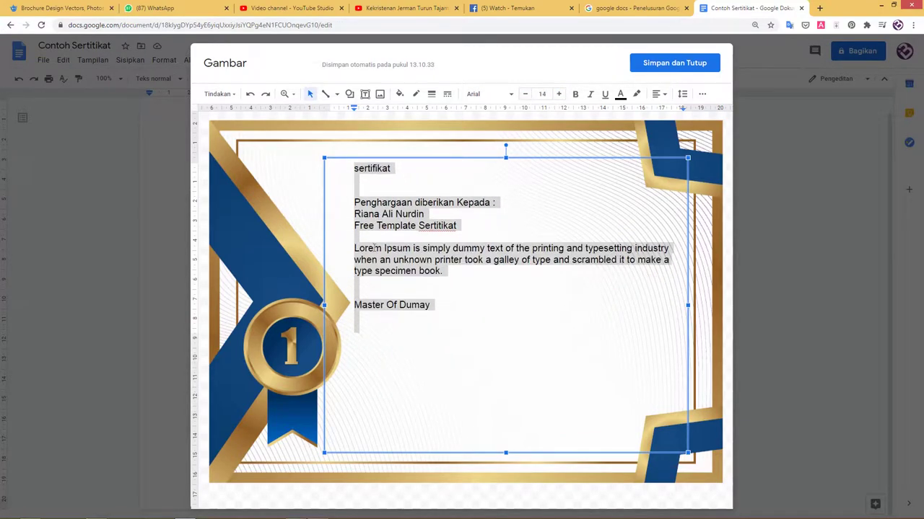
Shrink the Lorem Ipsum paragraph through Master Of Dumay to 12 pt
drag(433, 305, 344, 244)
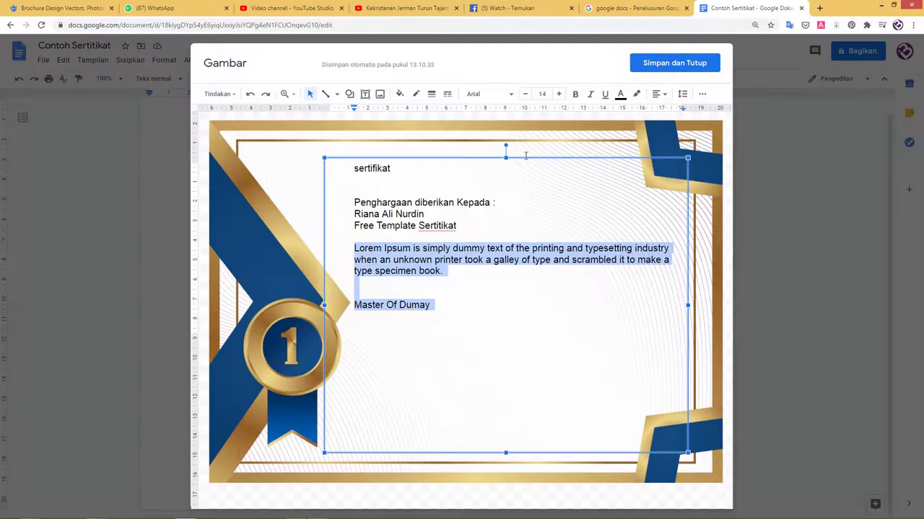
click(525, 94)
click(525, 94)
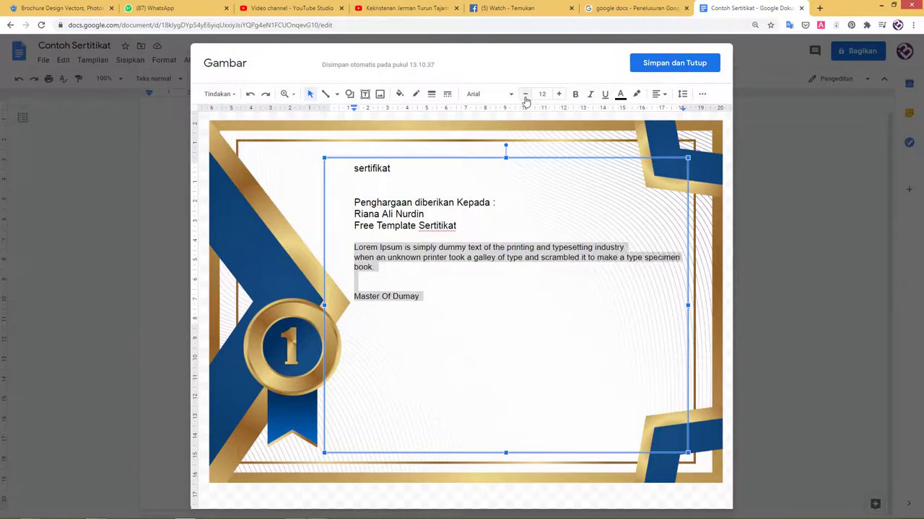
click(451, 206)
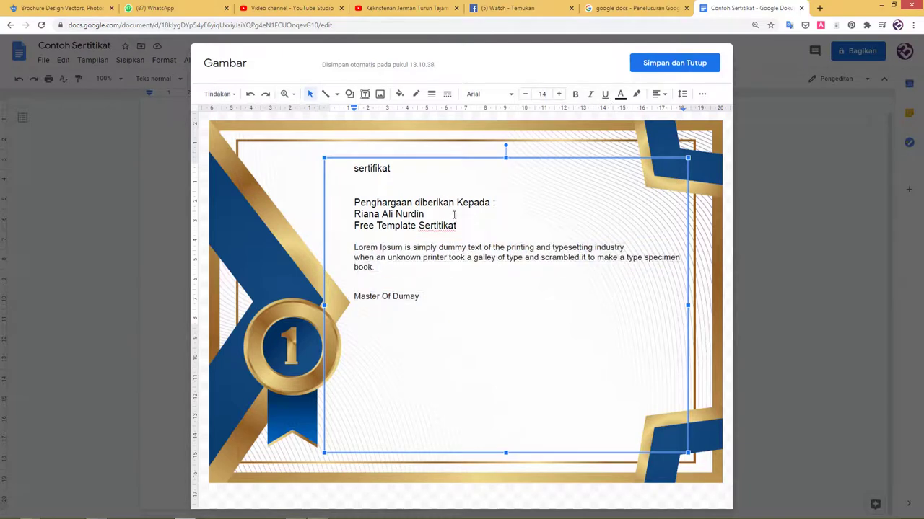
Retype the title in uppercase as SERTIFIKAT
double_click(397, 174)
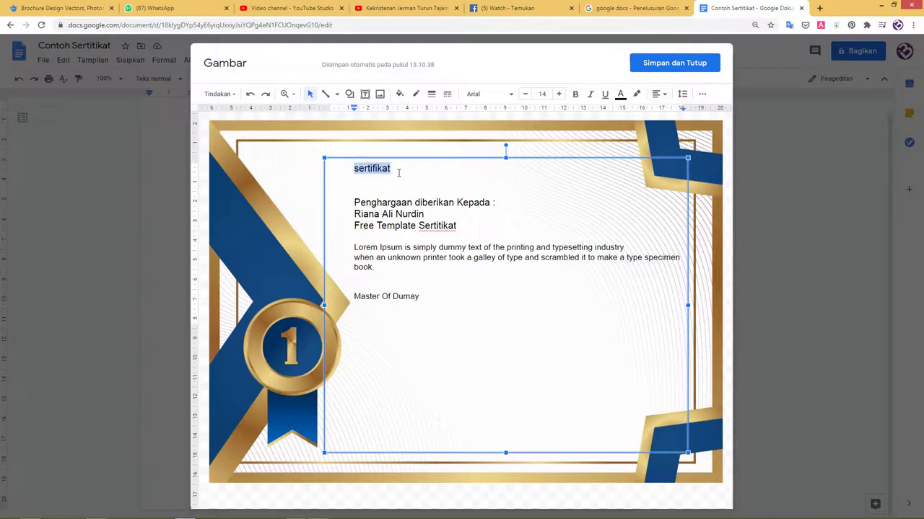
text(SERTIT)
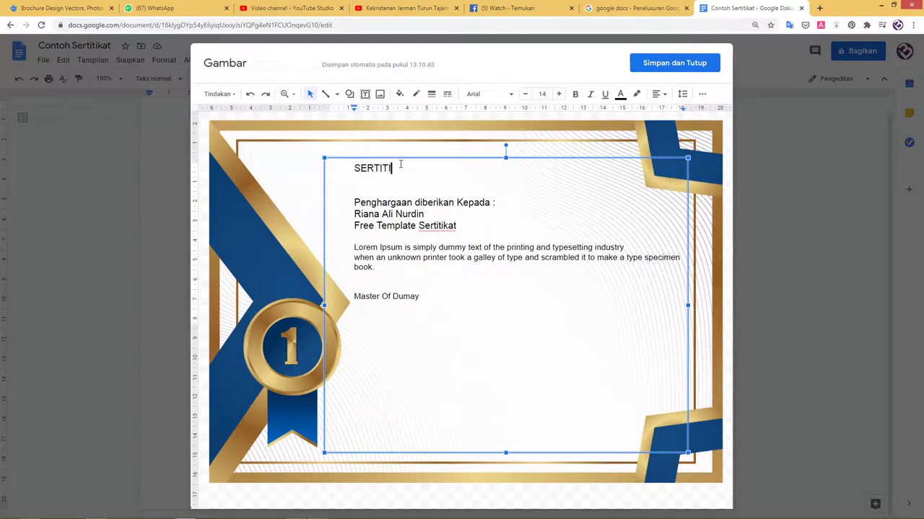
text(IA)
key(BackSpace)
key(BackSpace)
text(KAT)
Make the SERTIFIKAT title bold and enlarge it to 42 pt
drag(415, 165, 345, 164)
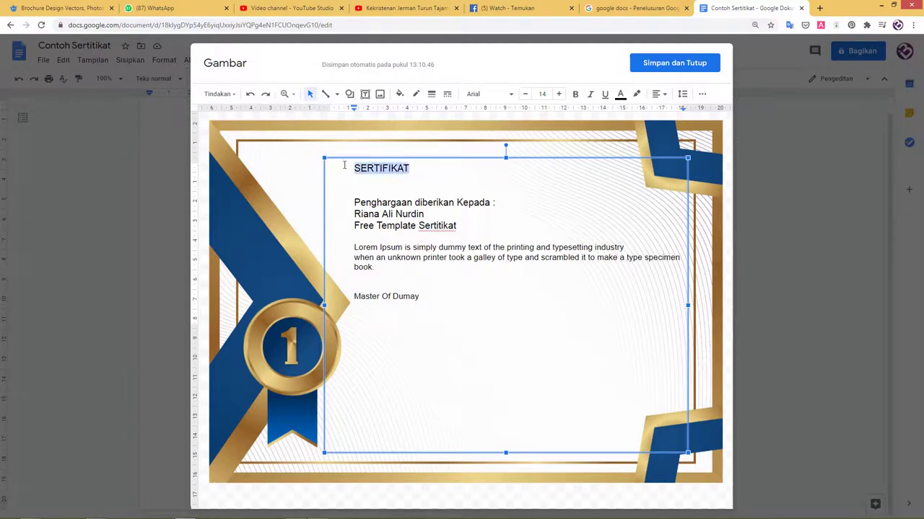
click(575, 93)
click(558, 94)
click(558, 94)
click(559, 93)
click(558, 94)
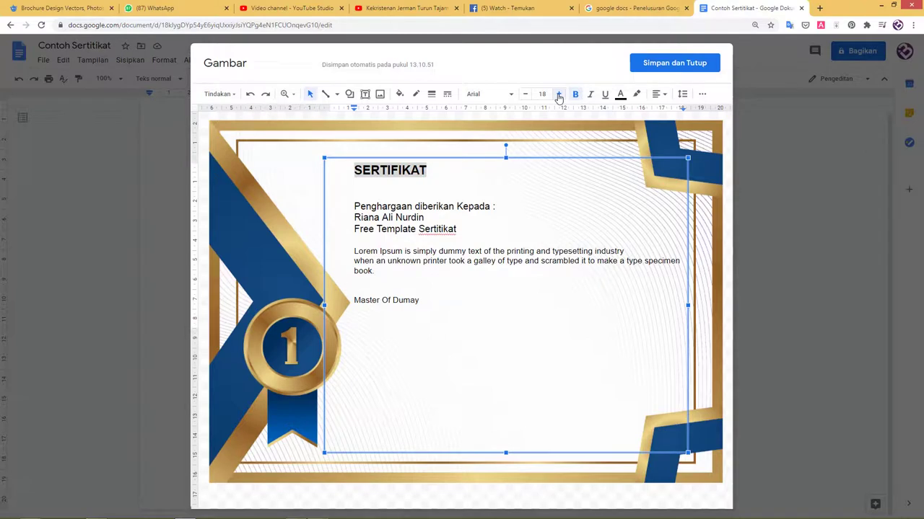
click(558, 94)
click(558, 93)
click(558, 94)
click(559, 94)
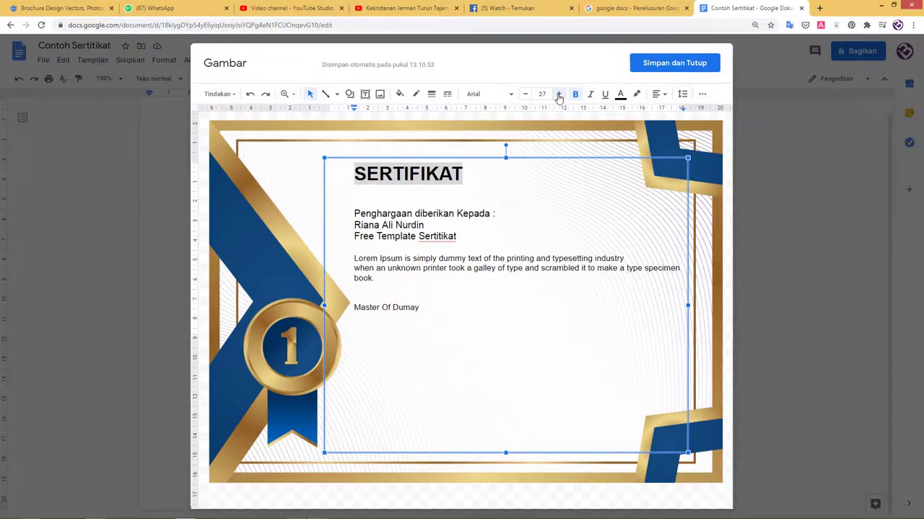
click(559, 94)
click(558, 94)
click(558, 94)
click(558, 94)
click(558, 94)
click(558, 94)
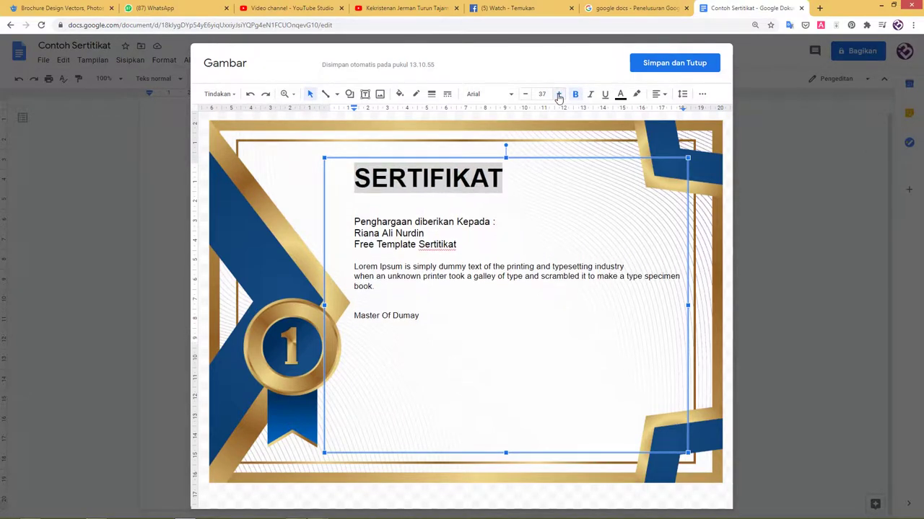
click(559, 93)
click(558, 94)
click(559, 94)
click(558, 94)
click(558, 94)
click(442, 238)
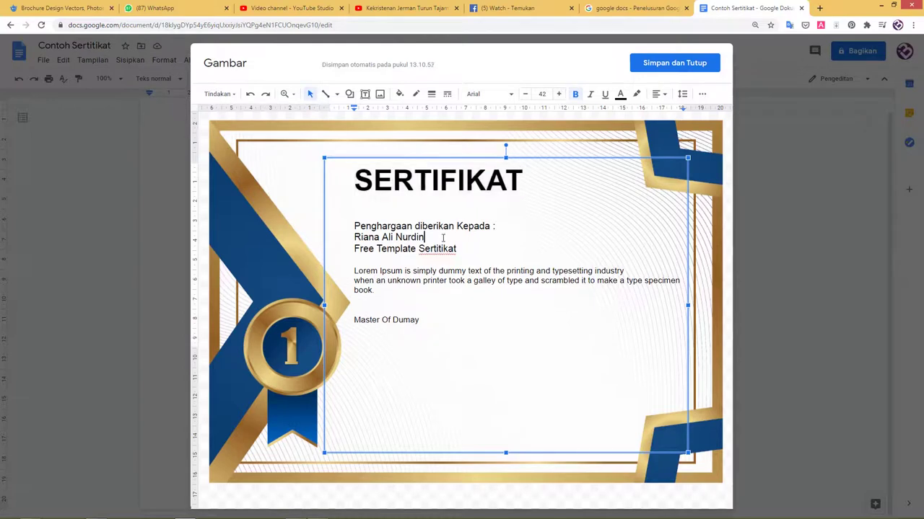
Set the recipient's name line to 60 pt
drag(442, 238, 336, 237)
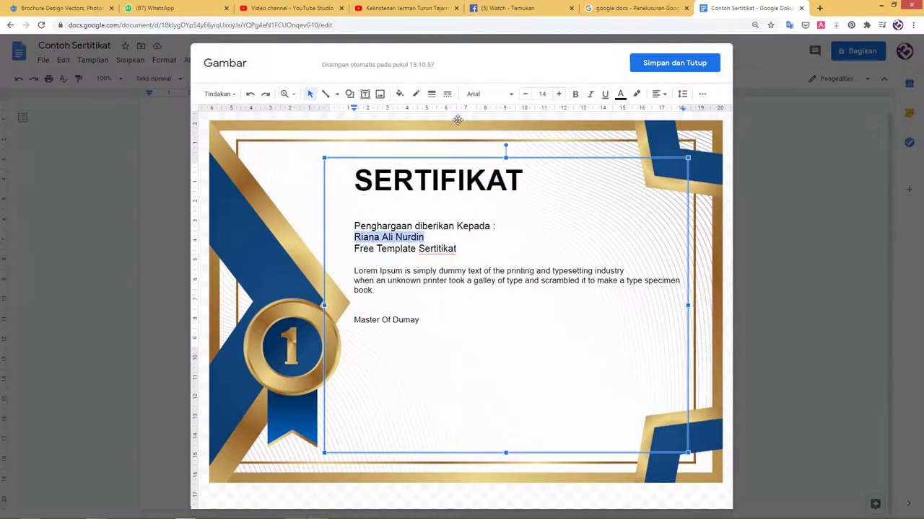
click(559, 94)
click(559, 94)
click(542, 93)
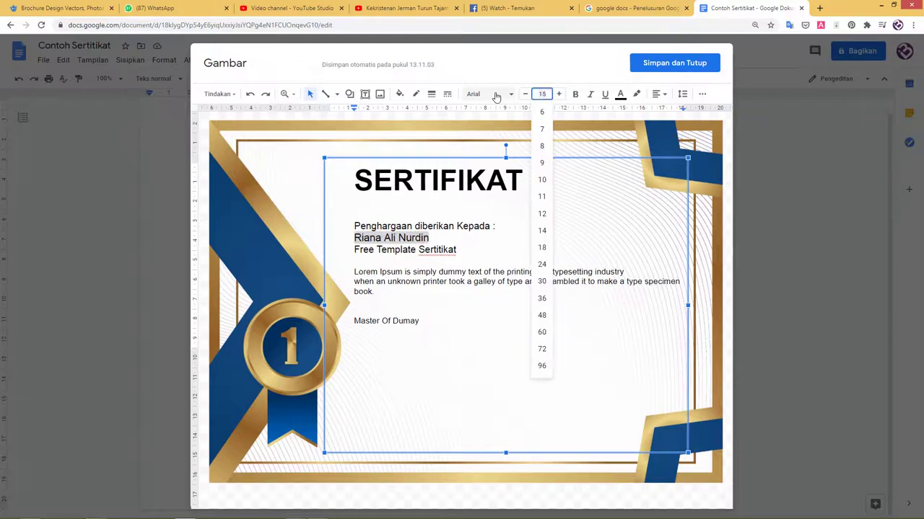
text(30)
key(Return)
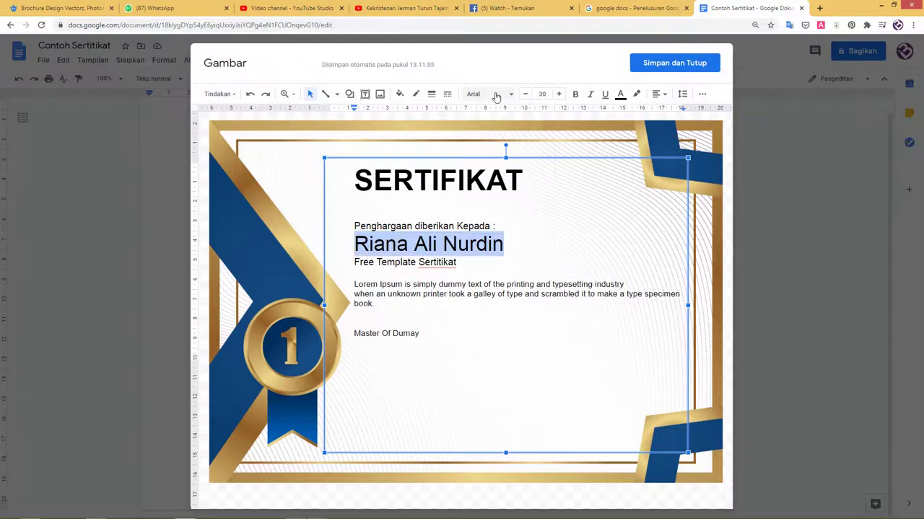
click(541, 94)
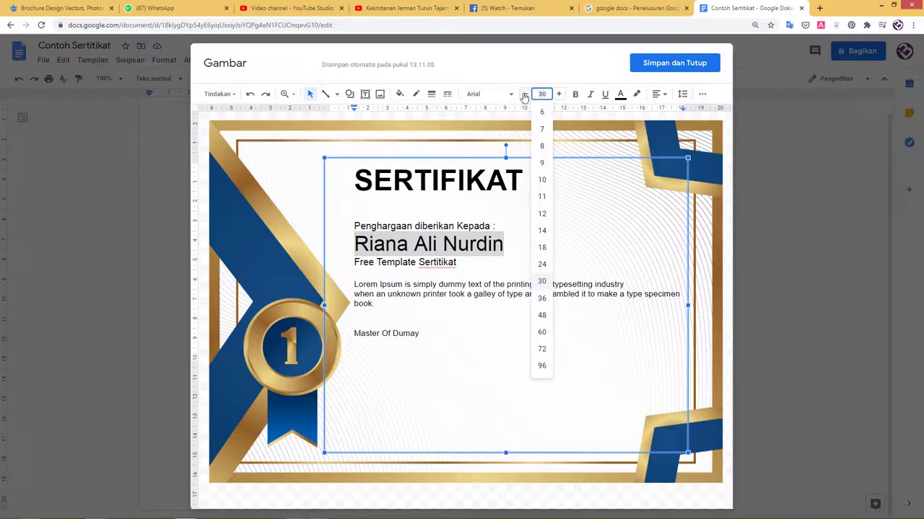
click(542, 332)
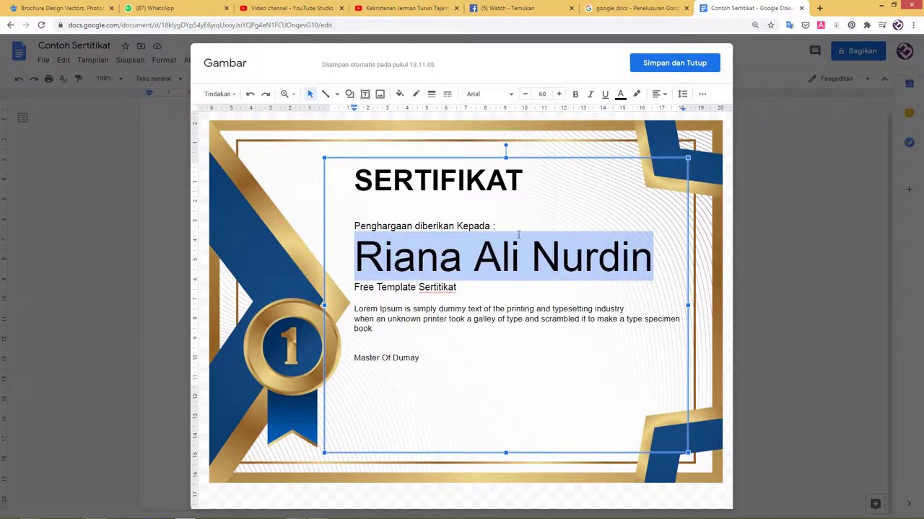
Set the SERTIFIKAT title to 60 pt
drag(534, 169, 294, 164)
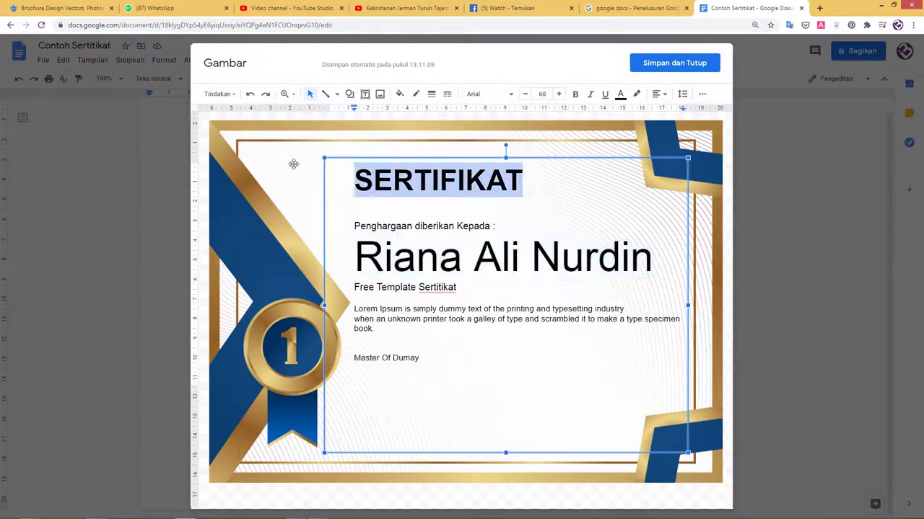
click(558, 93)
click(542, 94)
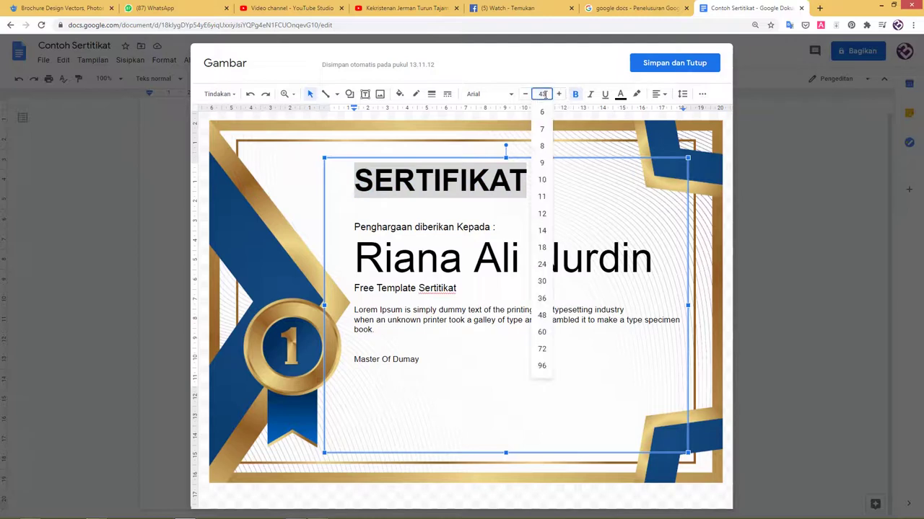
click(542, 333)
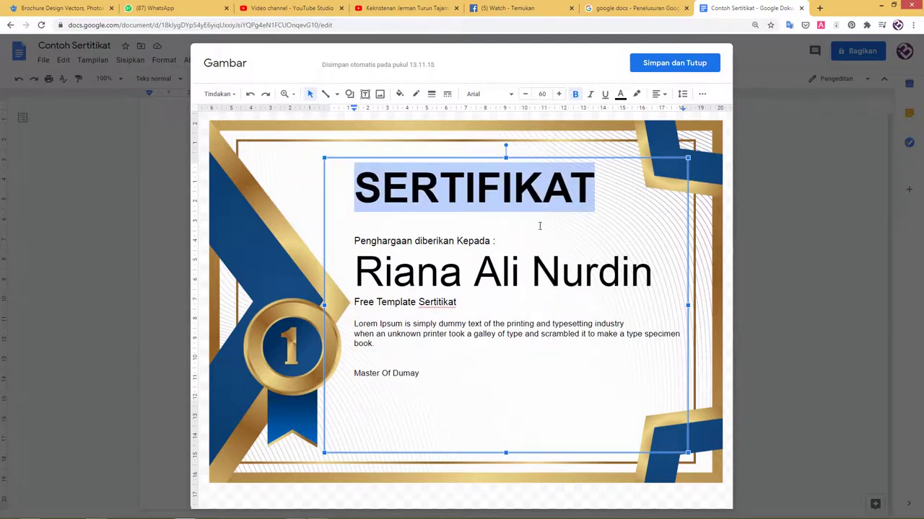
Underline the recipient's name, then remove the underline again
click(417, 267)
mouse_move(355, 265)
mouse_down()
mouse_move(671, 265)
mouse_move(653, 269)
mouse_up()
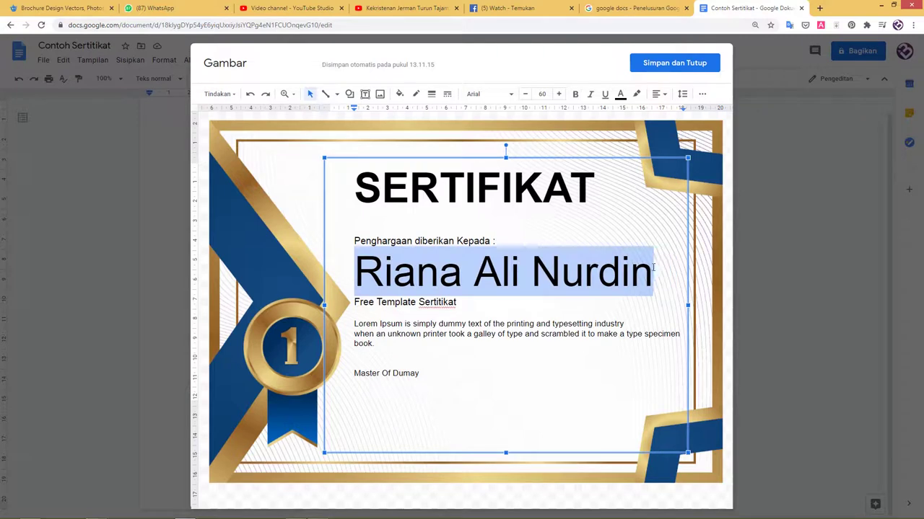
click(604, 94)
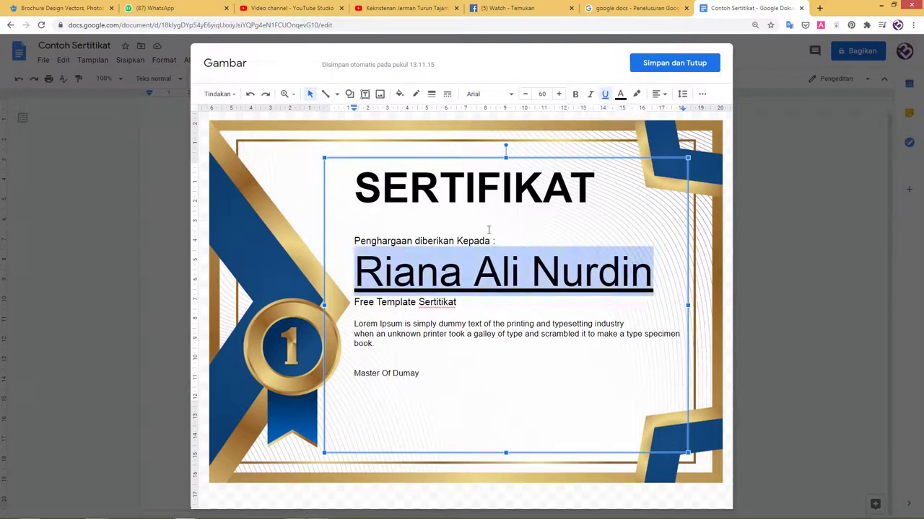
click(605, 94)
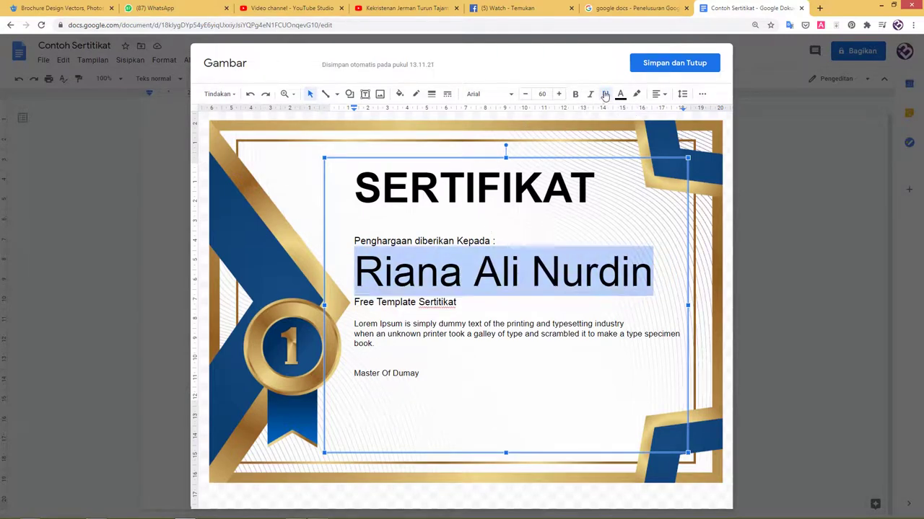
click(368, 193)
drag(342, 188, 625, 187)
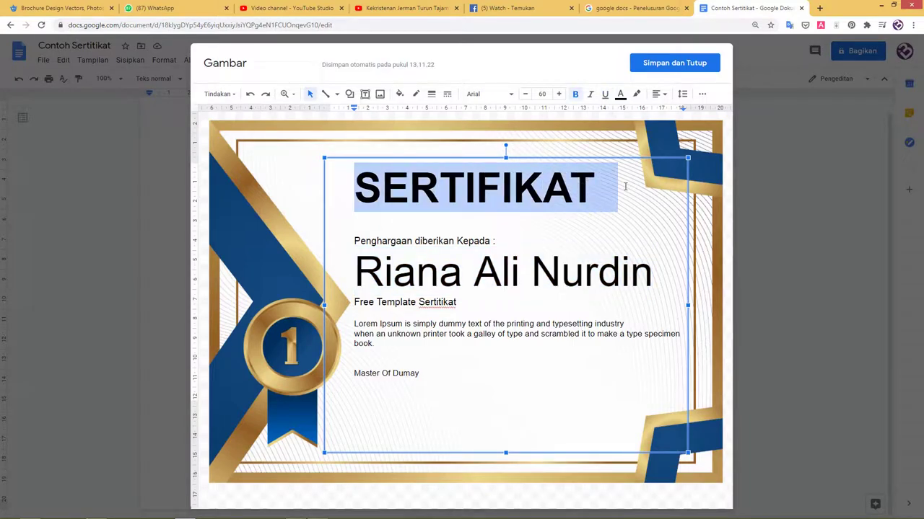
Set the title font to Pacifico and the recipient's name font to Bree Serif
click(488, 95)
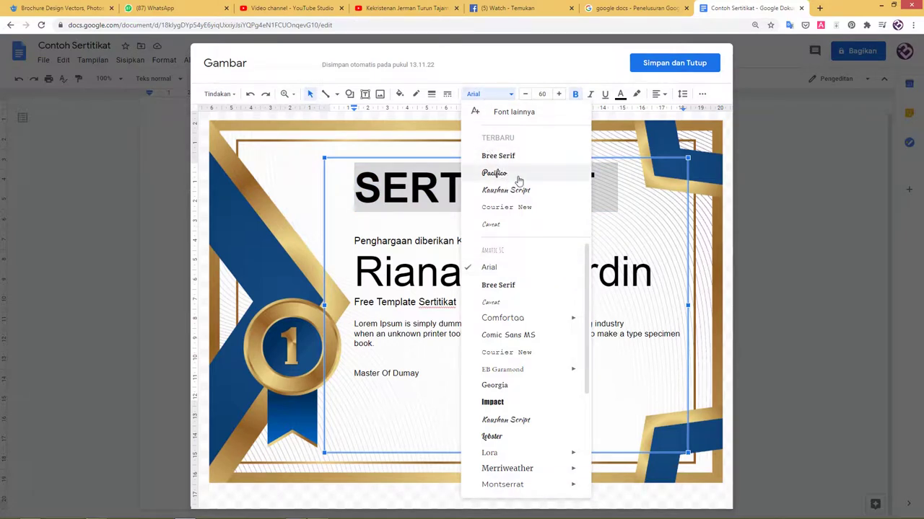
click(518, 180)
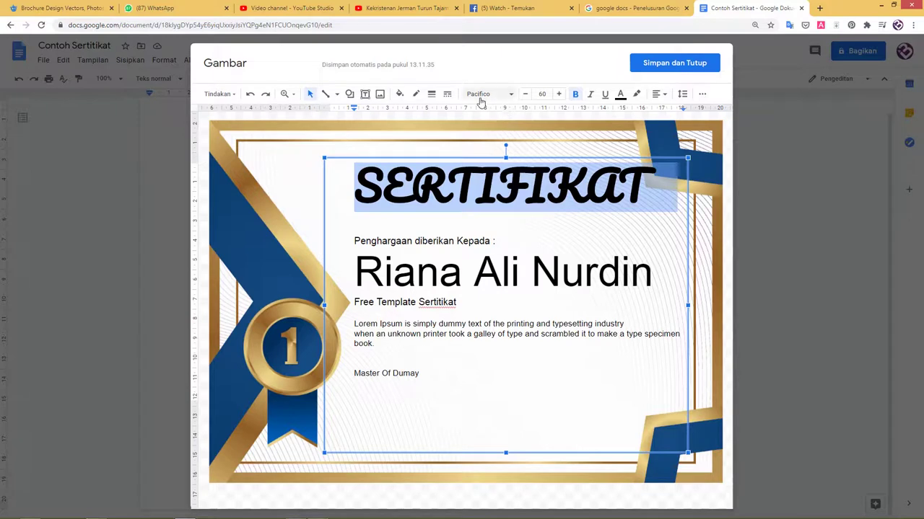
click(408, 278)
drag(367, 272, 654, 274)
click(491, 96)
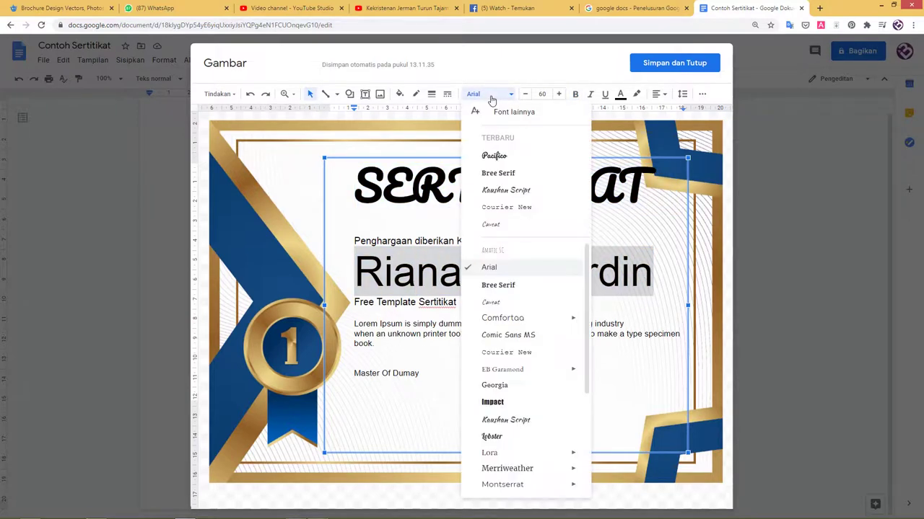
click(501, 173)
Retype the title in mixed case as Sertifikat
click(466, 203)
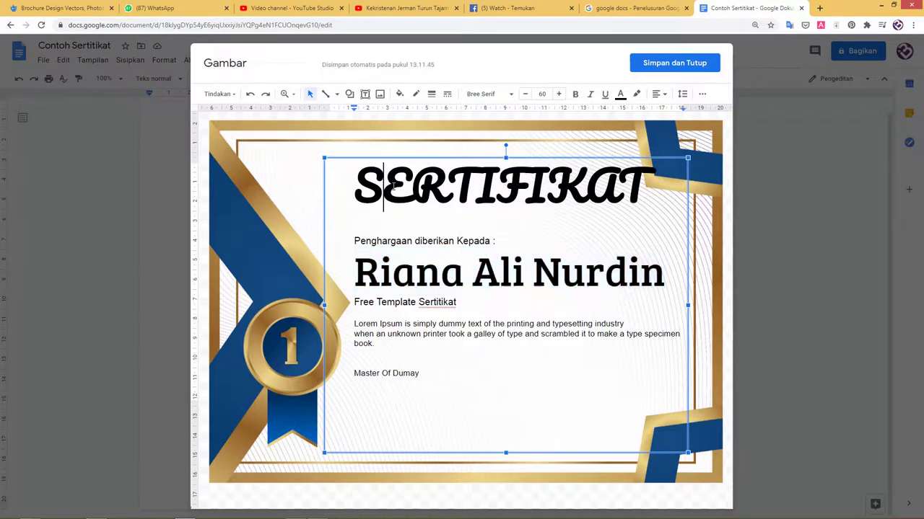
drag(355, 186, 641, 188)
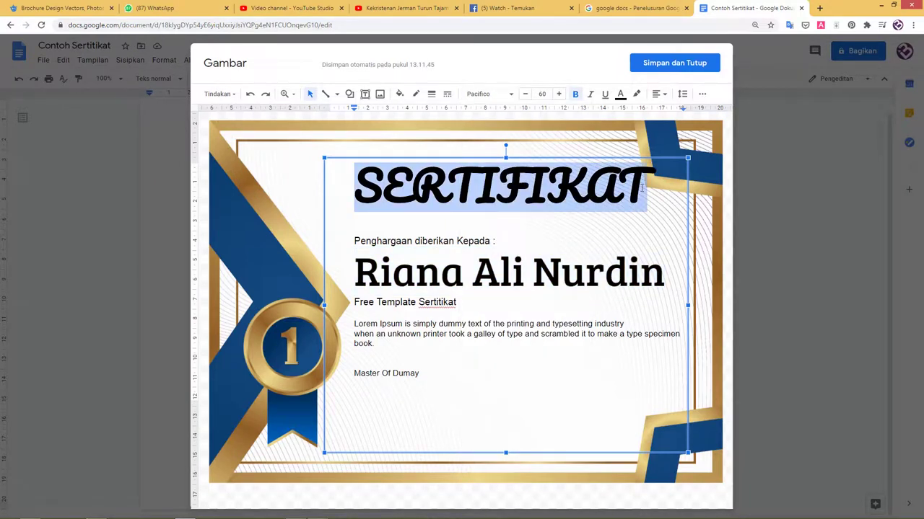
text(sE)
key(BackSpace)
key(BackSpace)
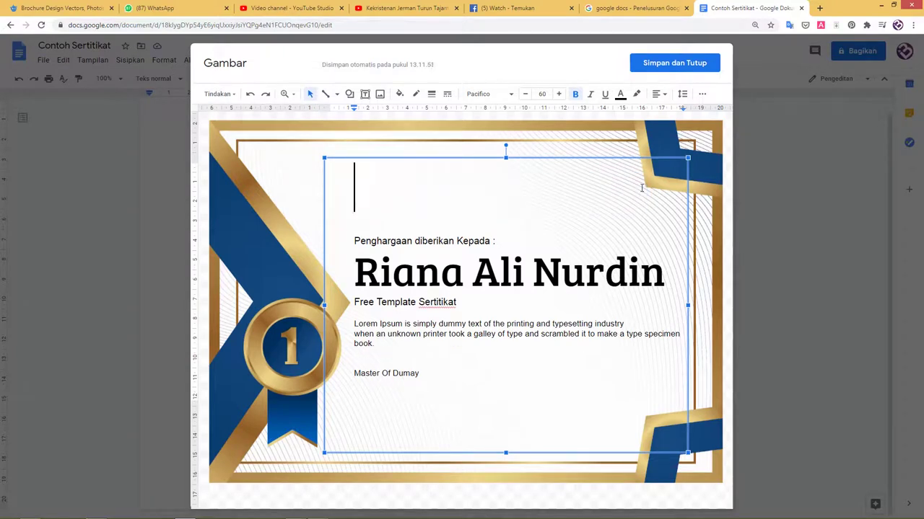
text(S)
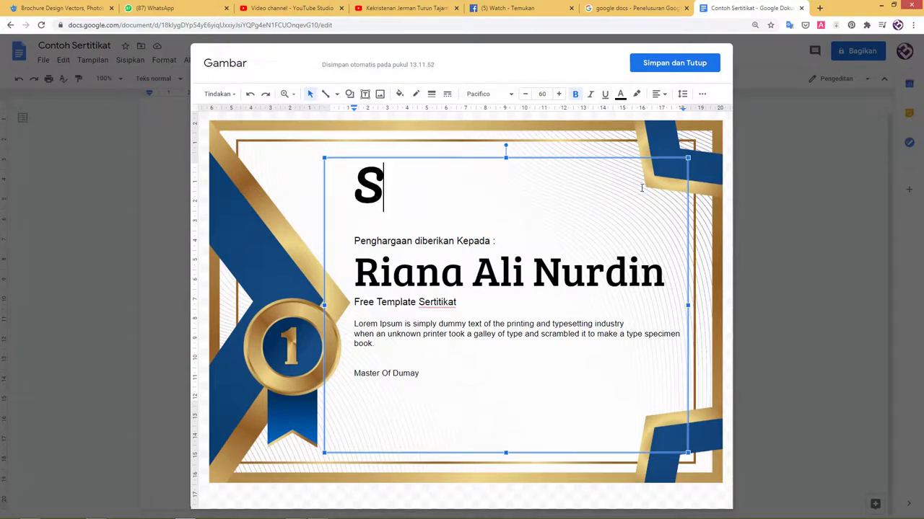
text(efti)
key(BackSpace)
key(BackSpace)
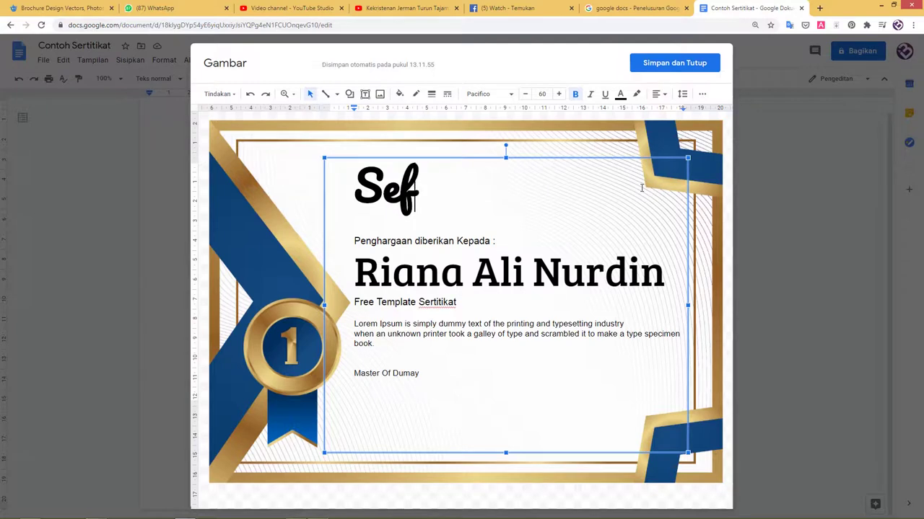
key(BackSpace)
text(rti)
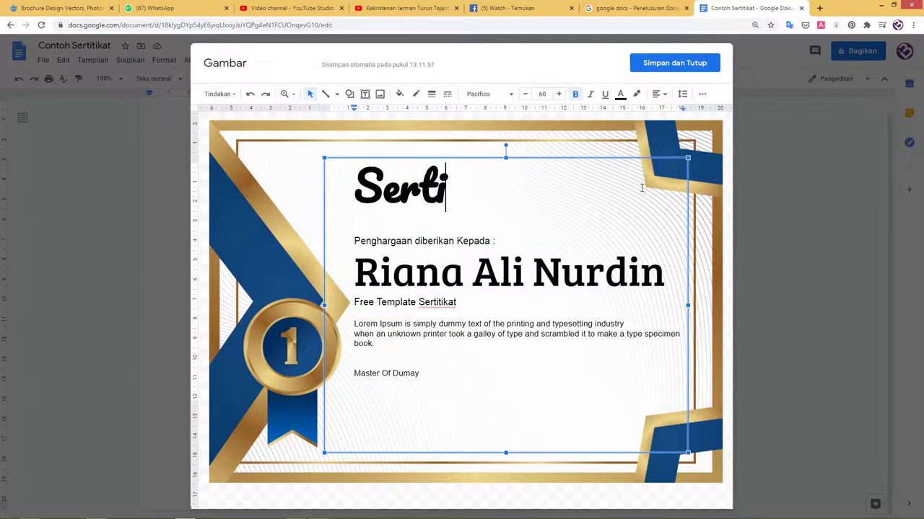
text(fikat)
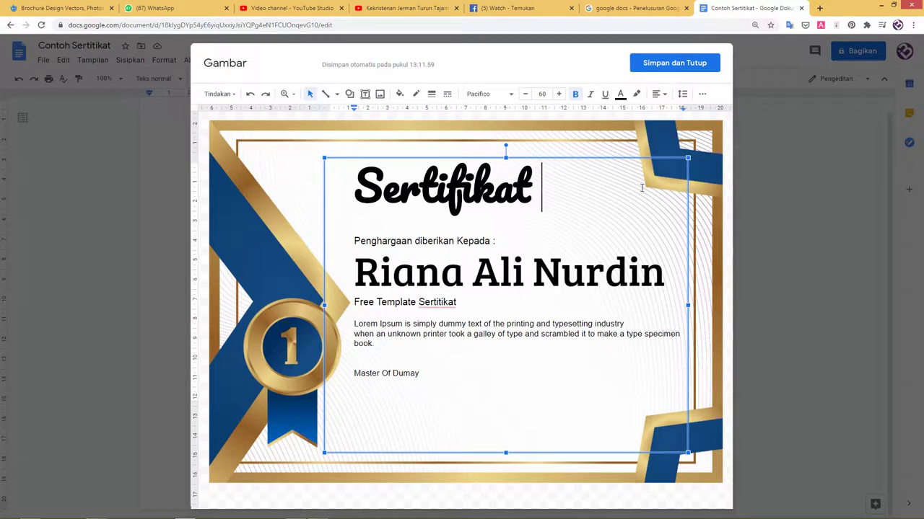
Remove the trailing space after 'Sertifikat', then try a yellow-gold gradient fill and undo it
key(BackSpace)
drag(344, 172, 588, 186)
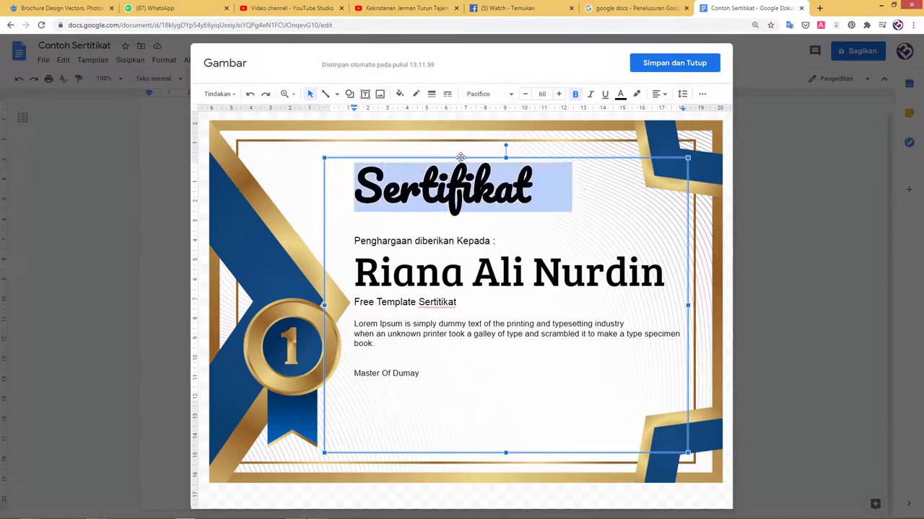
click(401, 97)
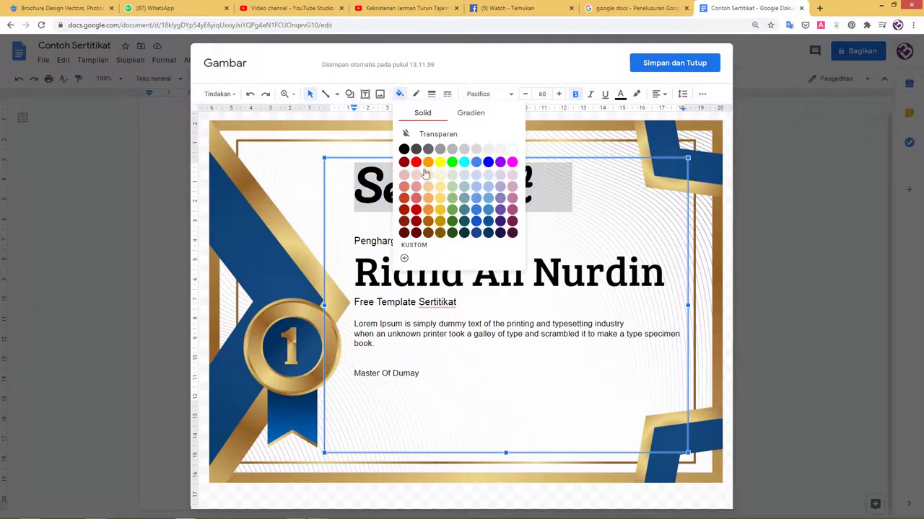
click(471, 114)
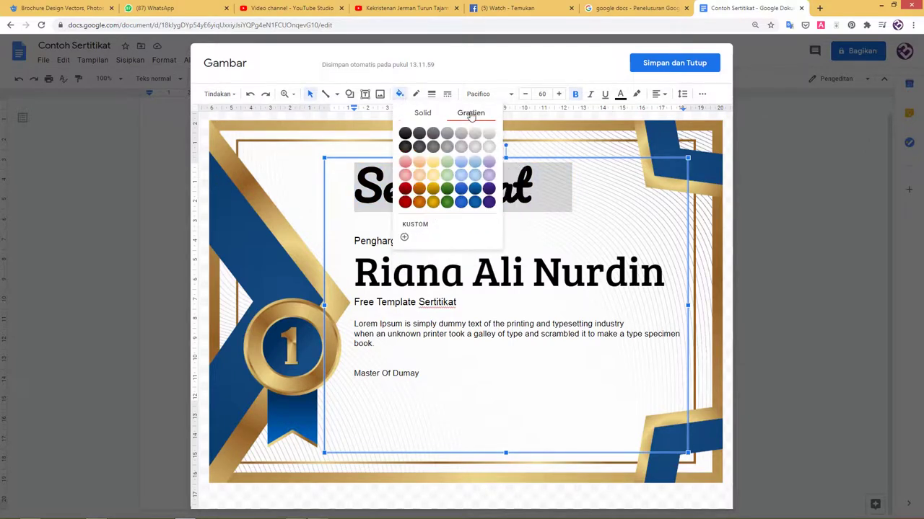
click(433, 177)
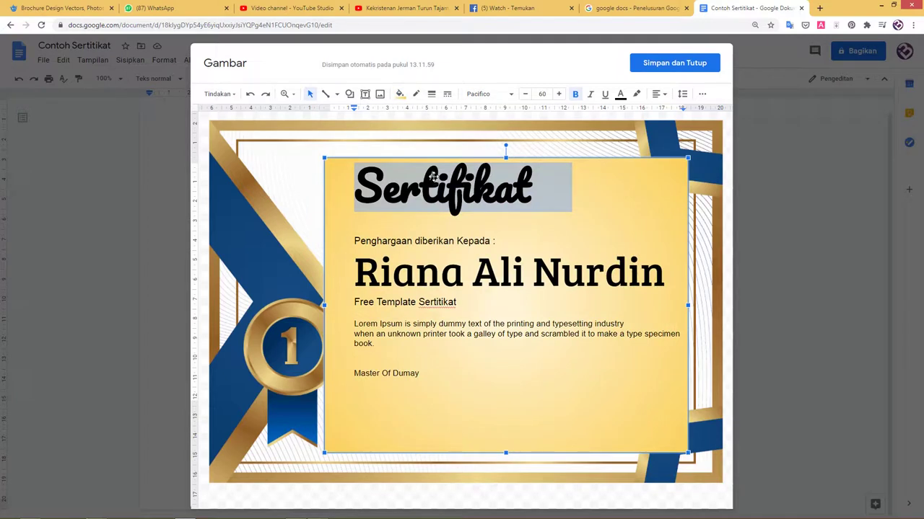
key(ctrl+z)
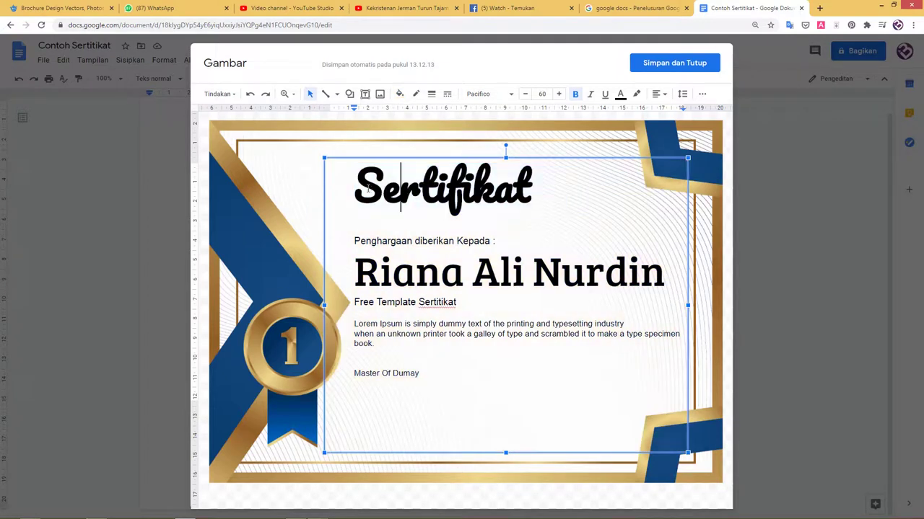
Try a custom dark brown text colour for the title, then cancel to keep it black
drag(354, 188, 581, 187)
click(619, 95)
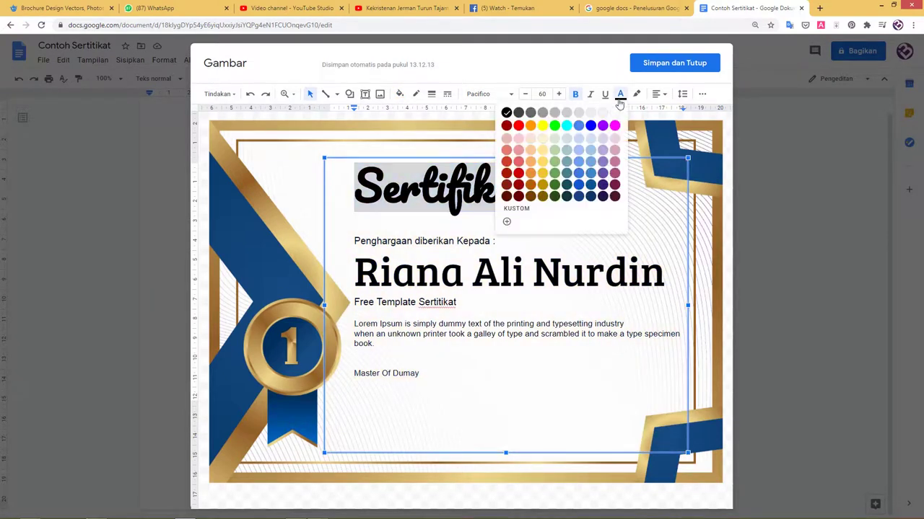
click(516, 218)
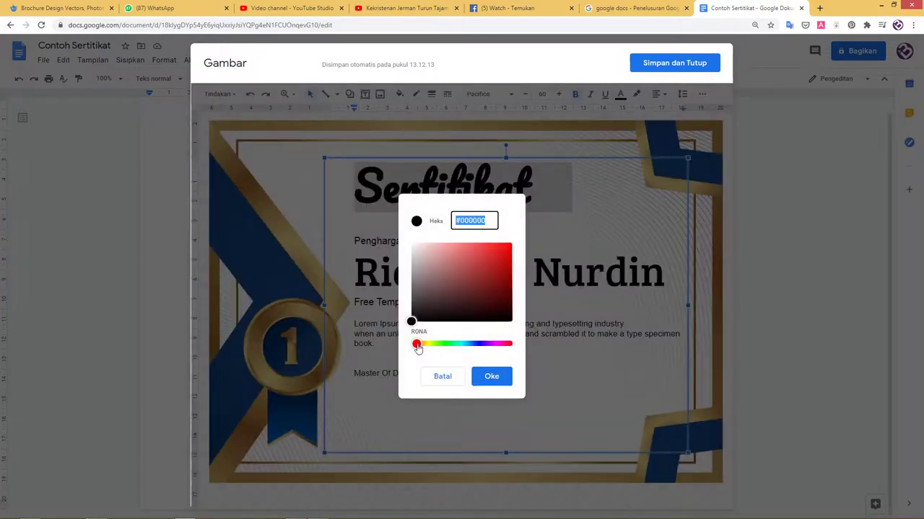
drag(417, 348, 426, 347)
click(508, 246)
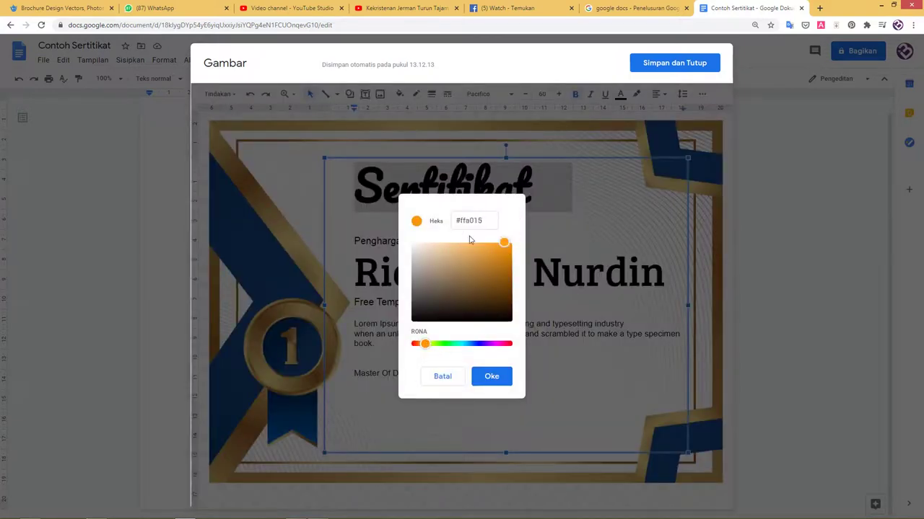
click(451, 310)
click(432, 301)
click(442, 379)
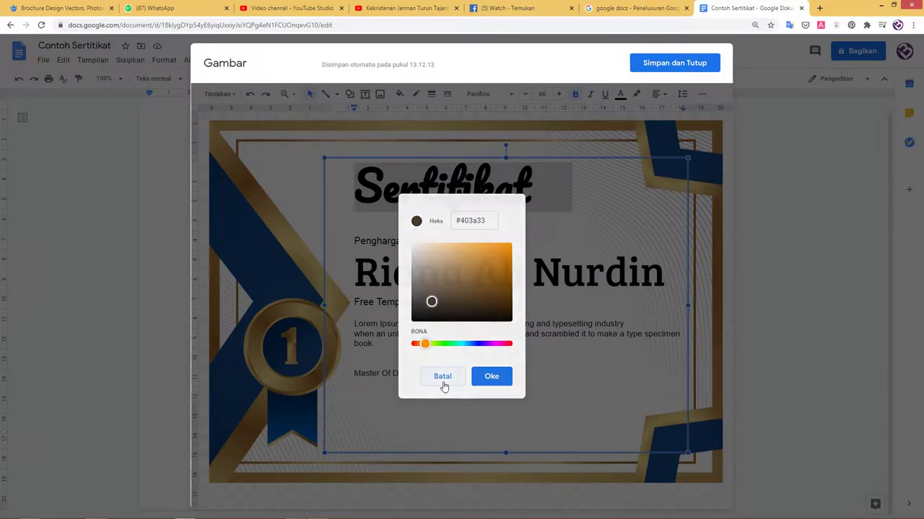
Enlarge the 'Free Template Sertitikat' subtitle to font size 24
click(427, 243)
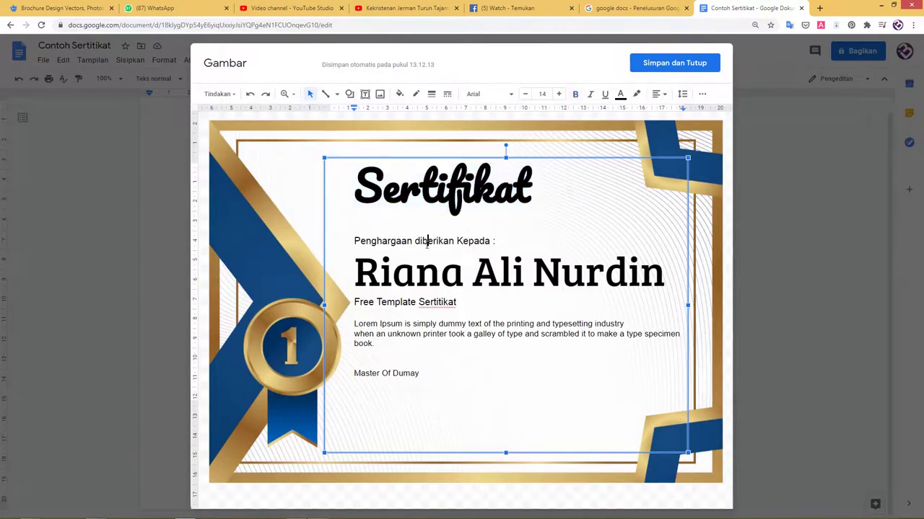
drag(354, 273, 663, 273)
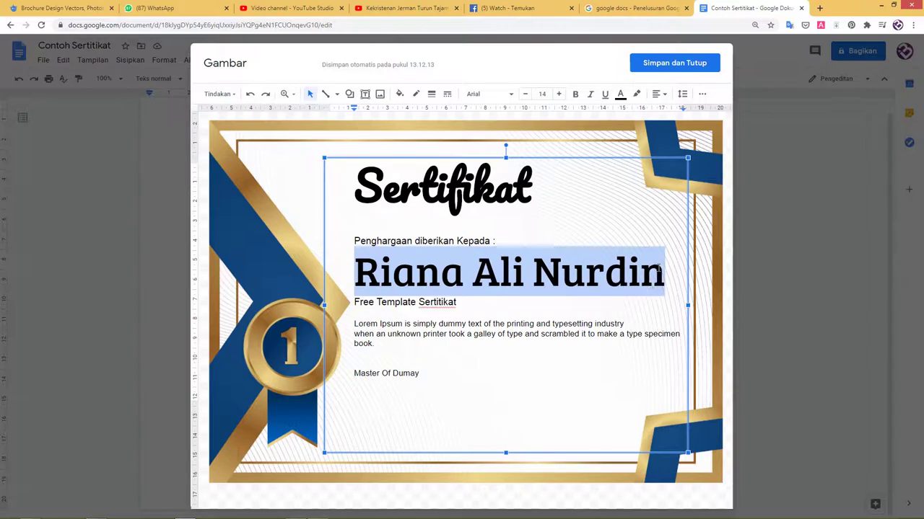
click(376, 316)
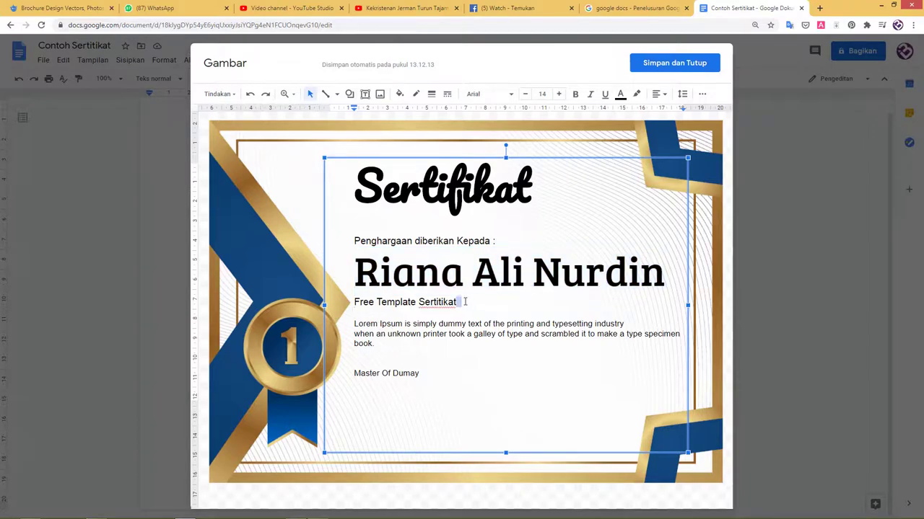
mouse_move(464, 302)
mouse_down()
mouse_move(346, 288)
mouse_move(346, 304)
mouse_up()
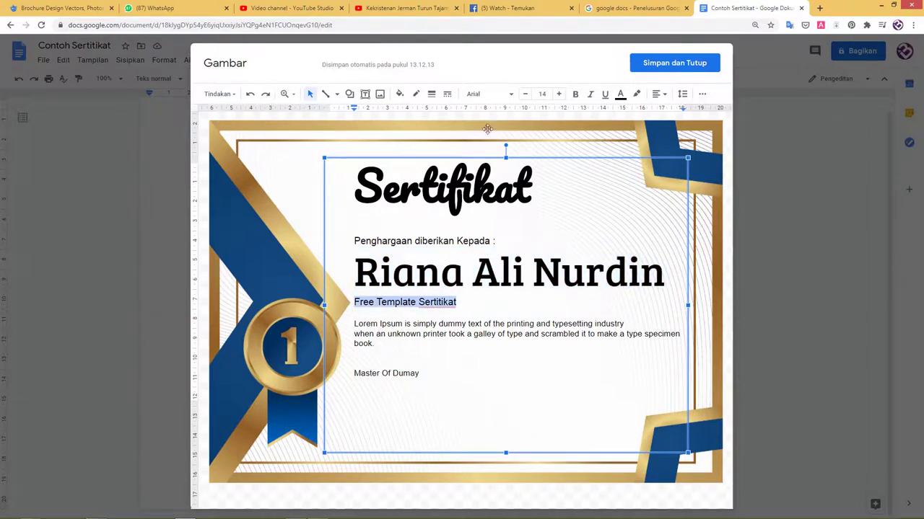
click(558, 95)
click(558, 95)
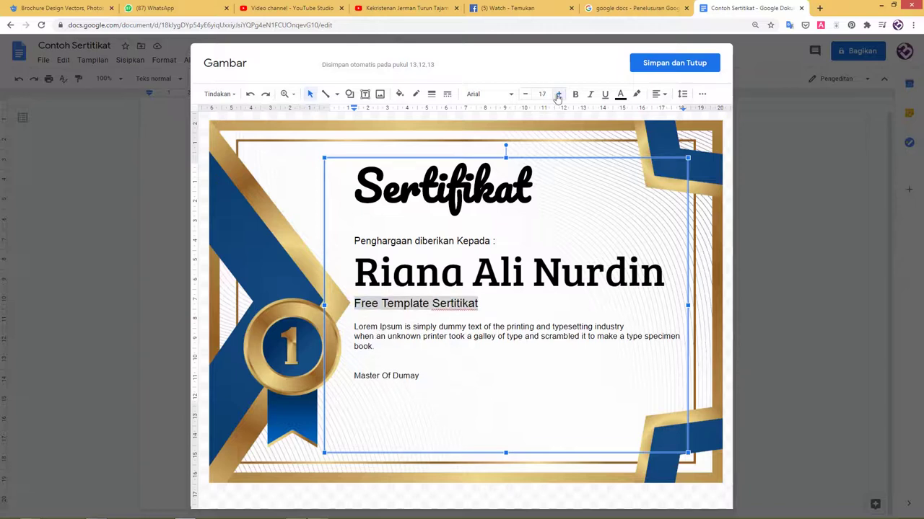
click(558, 94)
click(558, 94)
click(557, 94)
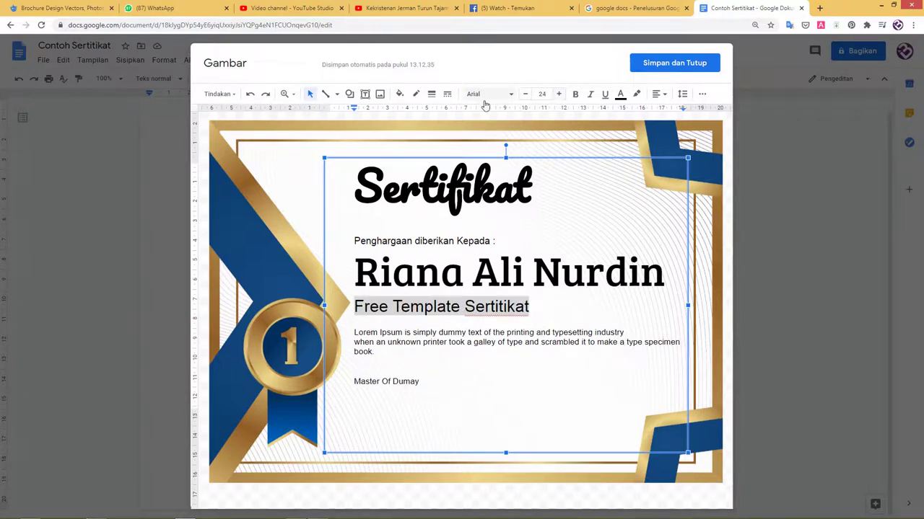
Make the 'Free Template Sertitikat' subtitle bold
click(576, 94)
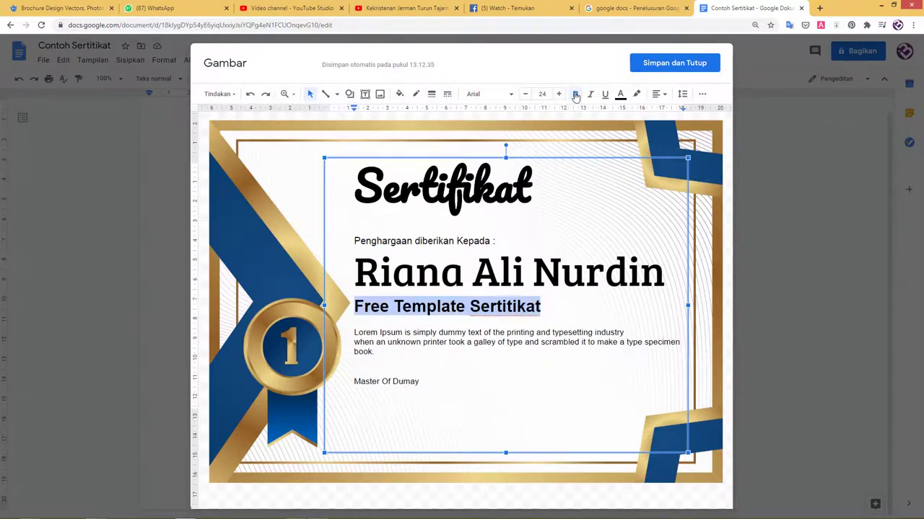
click(554, 307)
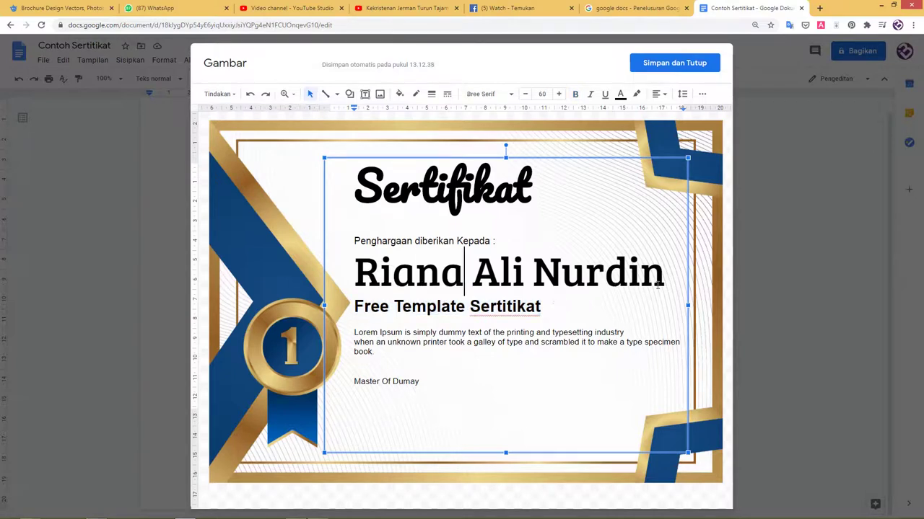
drag(663, 283, 289, 258)
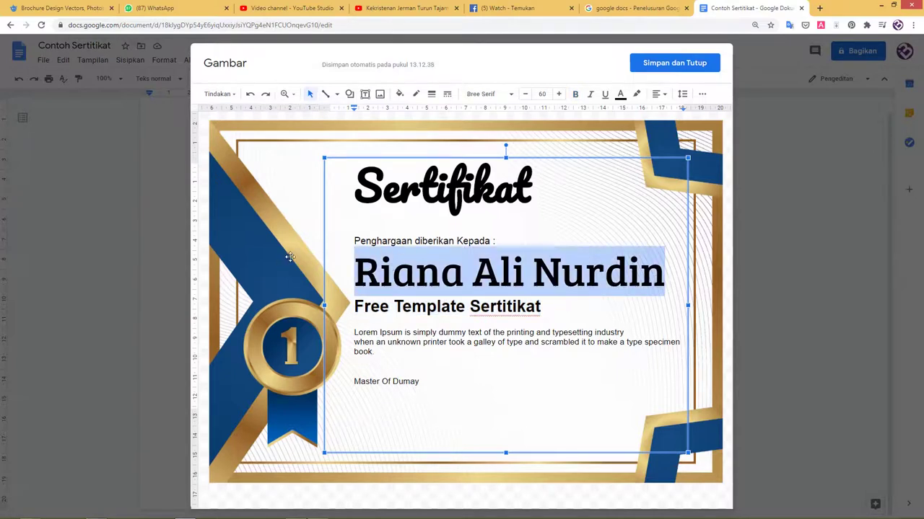
click(466, 306)
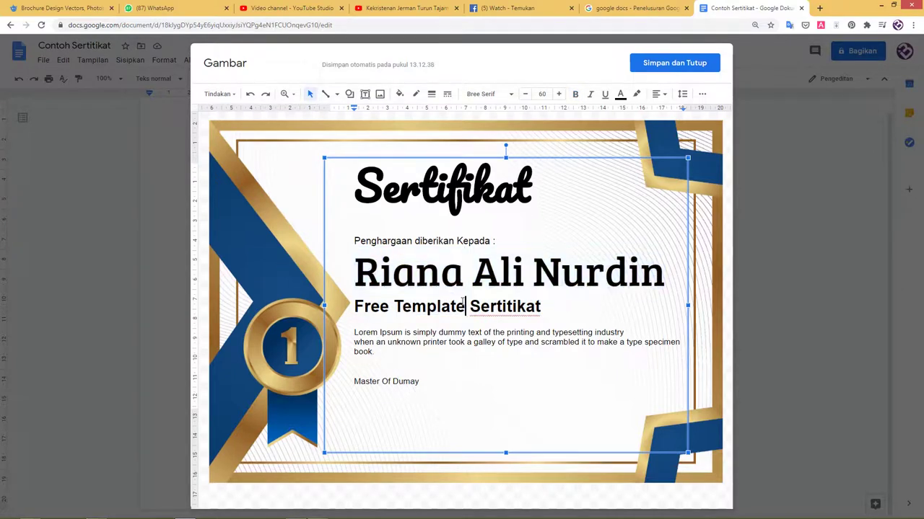
Save and close the drawing, then select the certificate image on the page
click(693, 63)
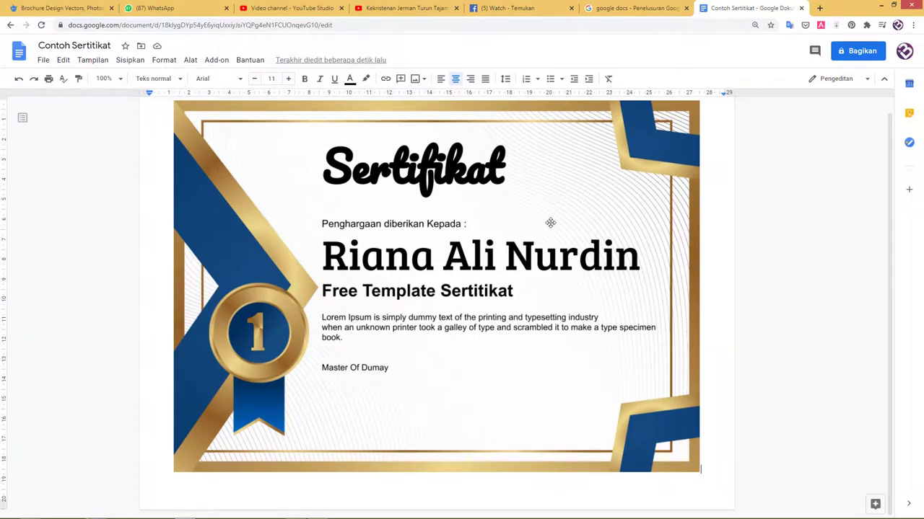
scroll(551, 223, up, 1)
scroll(553, 222, down, 1)
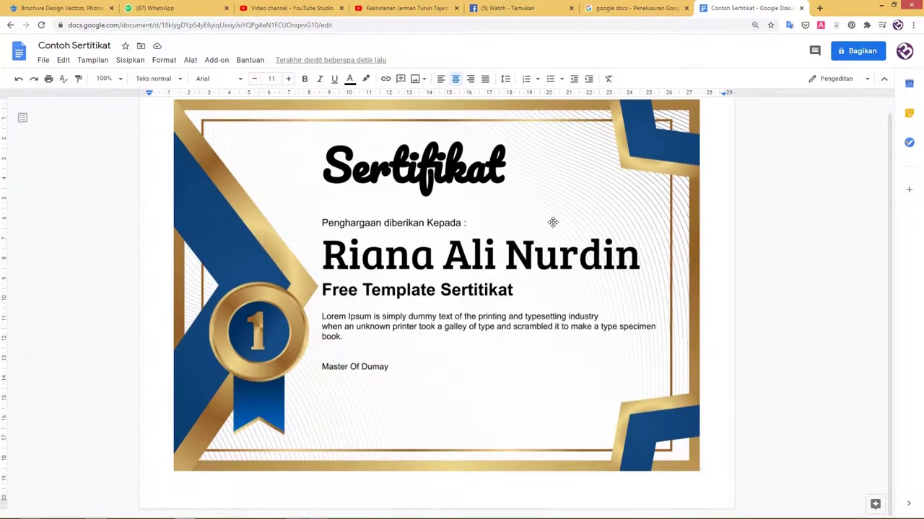
click(553, 222)
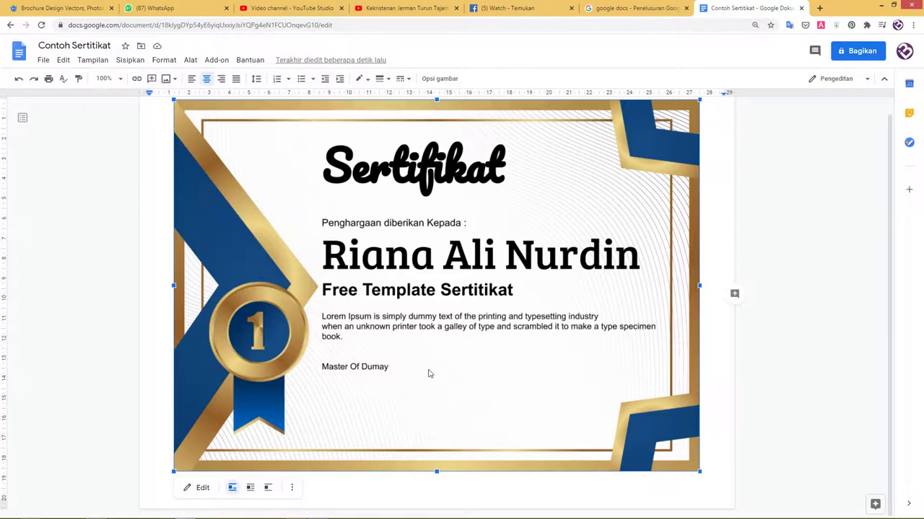
Increase the image width in Ukuran & Rotasi to about 28.89 × 20.41 cm
click(441, 79)
click(754, 118)
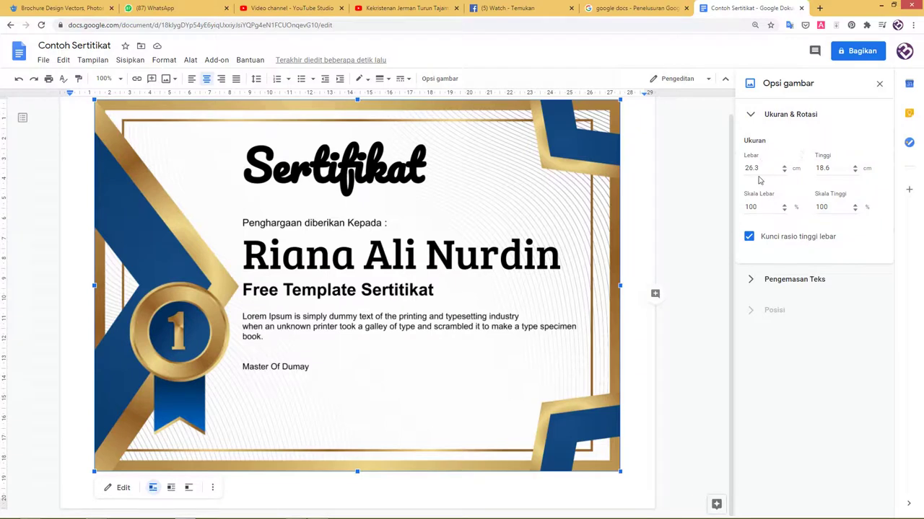
click(785, 168)
click(785, 167)
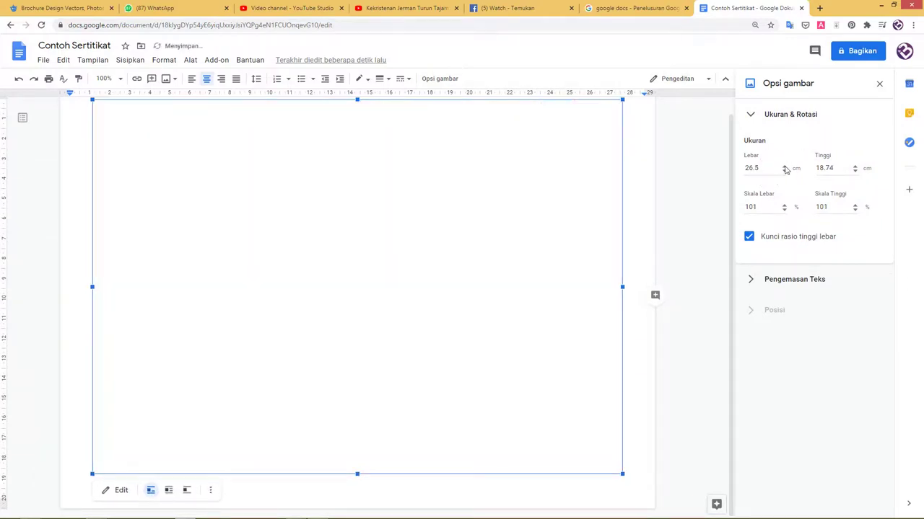
click(785, 167)
click(785, 167)
double_click(785, 167)
double_click(785, 167)
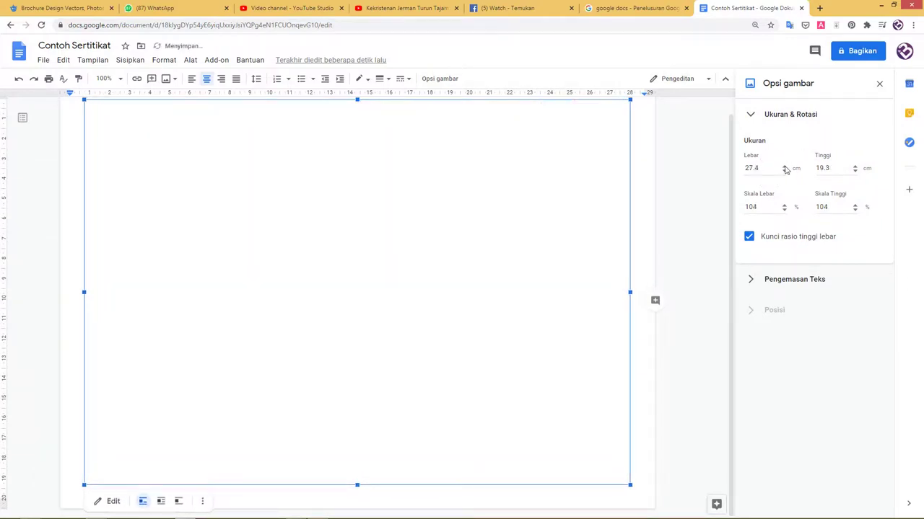
double_click(785, 167)
click(785, 167)
double_click(785, 167)
double_click(785, 167)
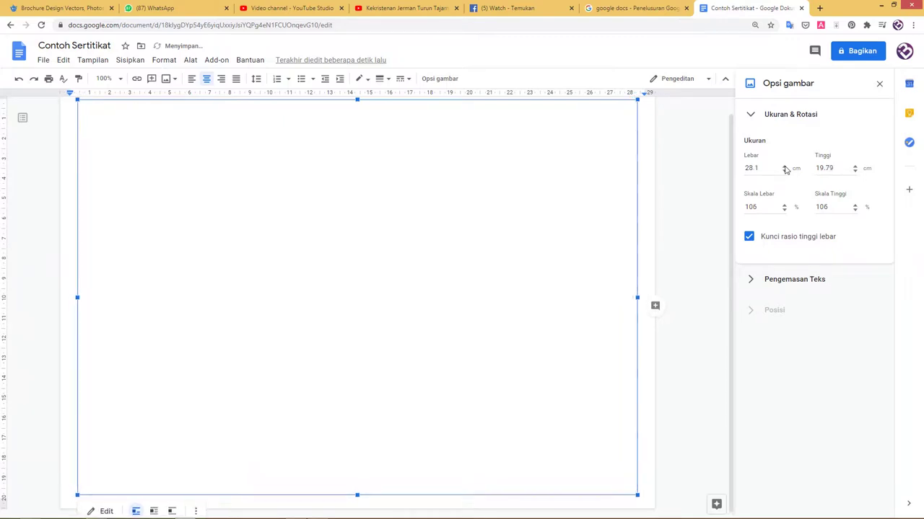
double_click(785, 167)
click(785, 167)
click(785, 167)
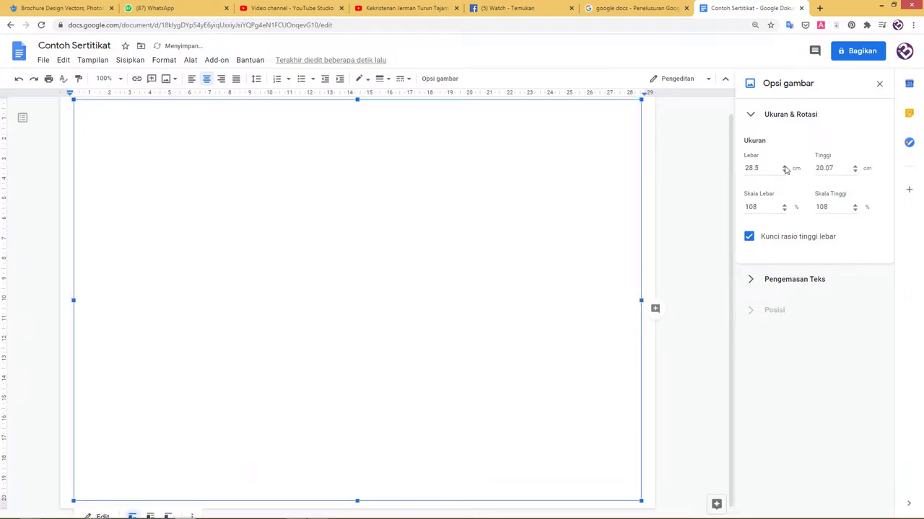
double_click(785, 167)
Reselect the resized image and glance at its text wrapping options
click(702, 166)
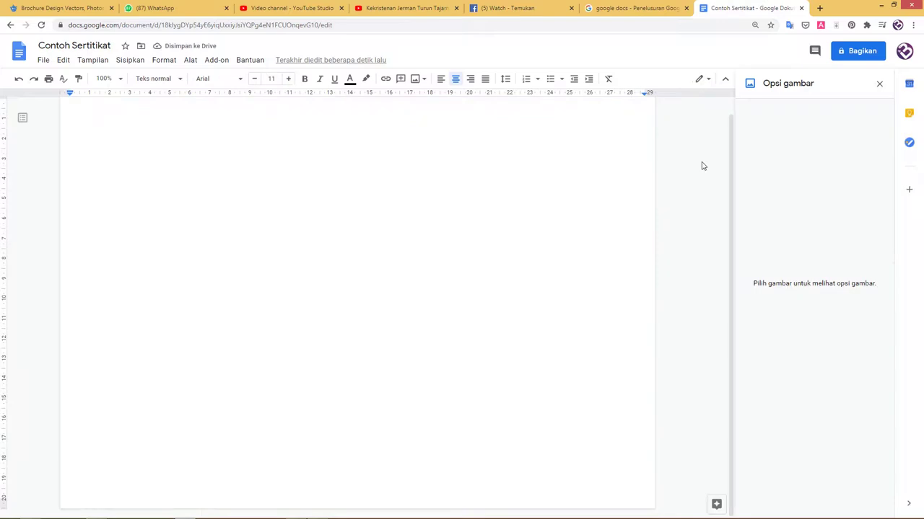
click(487, 189)
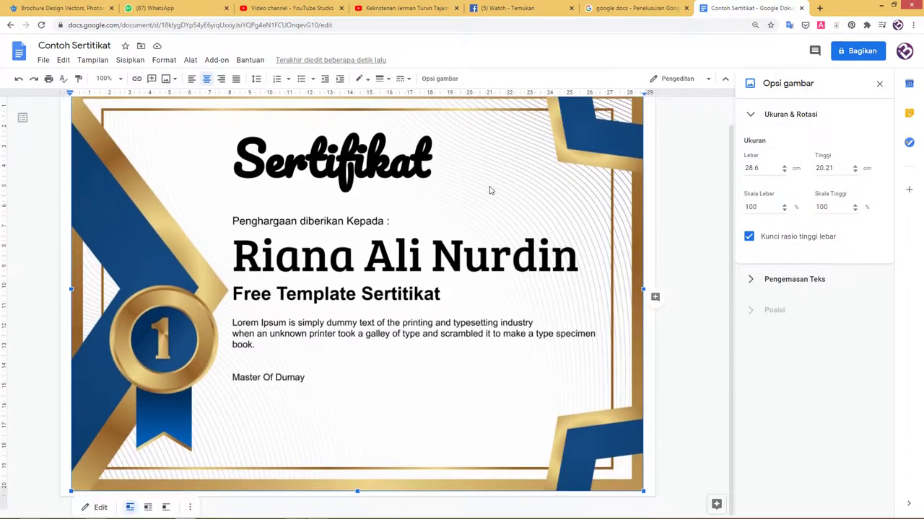
click(751, 281)
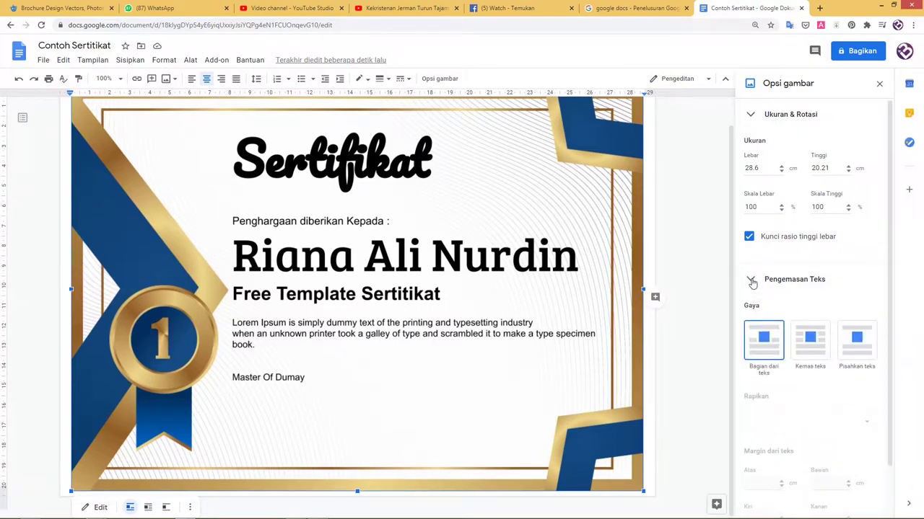
click(751, 281)
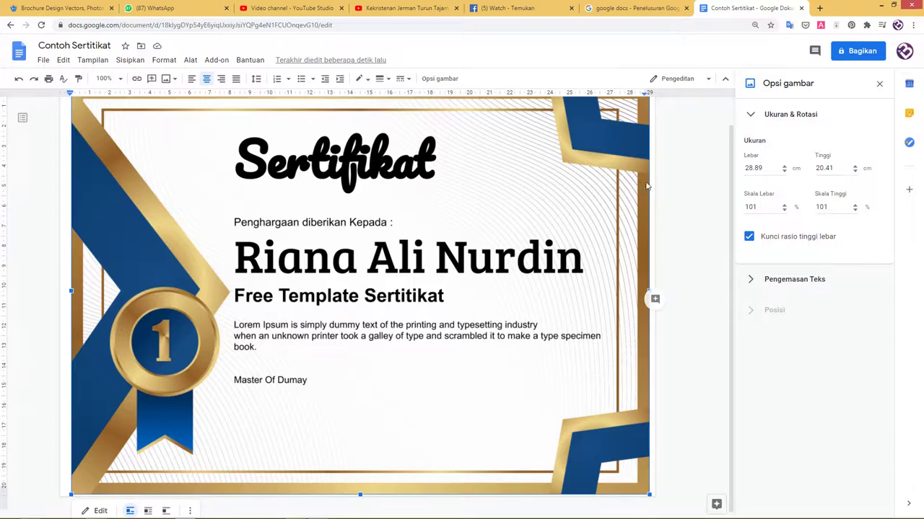
Zoom the browser to 90% and open the File > Download format list
click(689, 175)
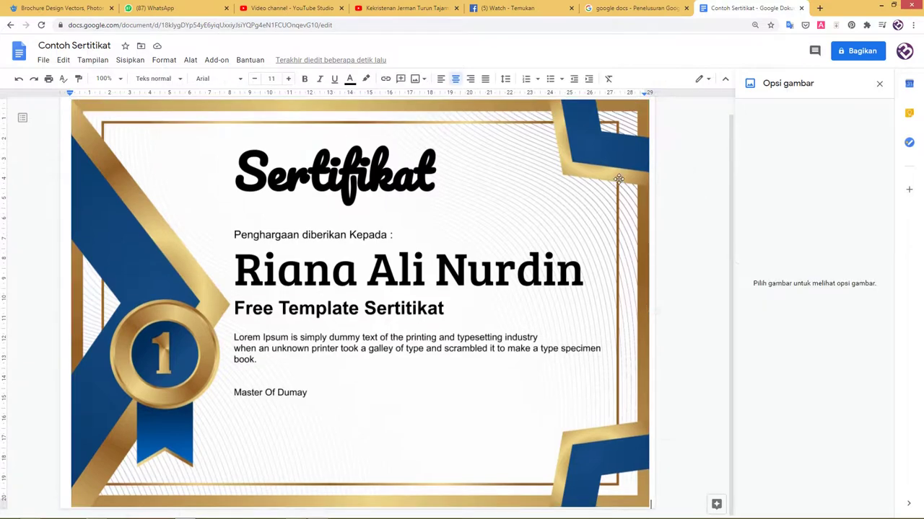
key(ctrl+minus)
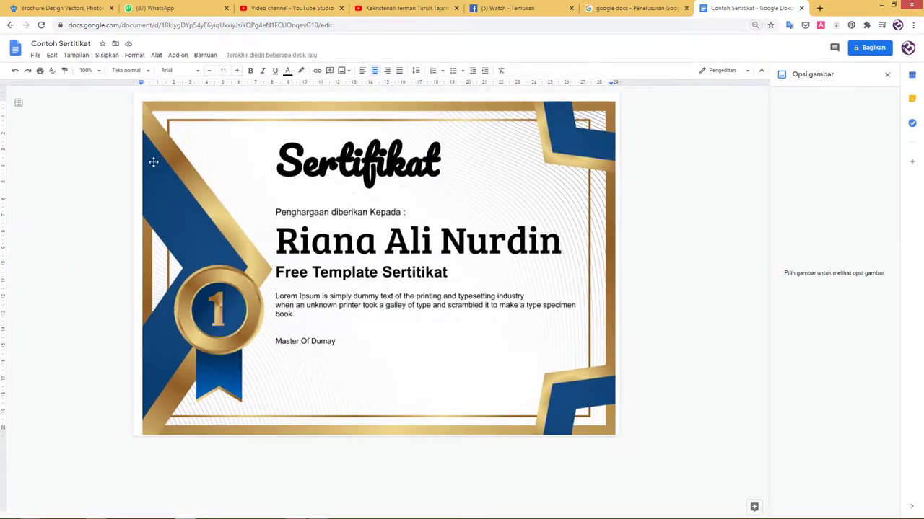
click(34, 56)
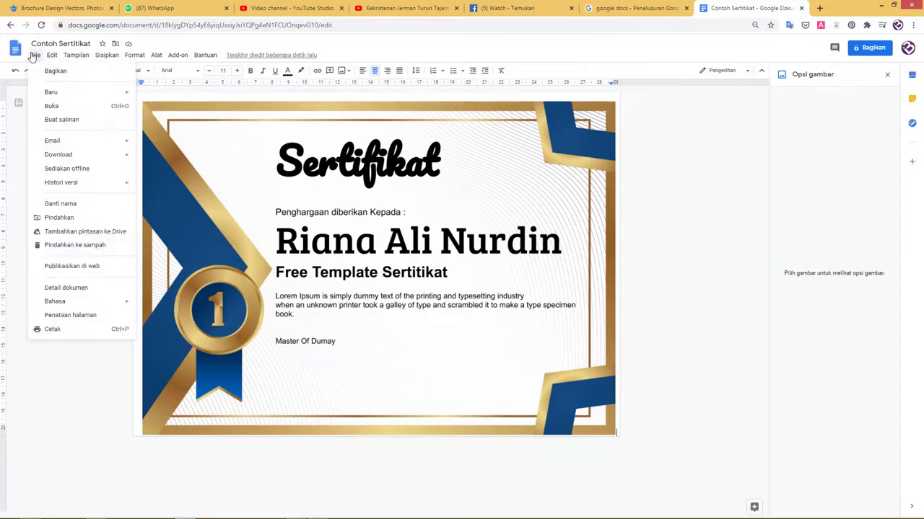
mouse_move(59, 154)
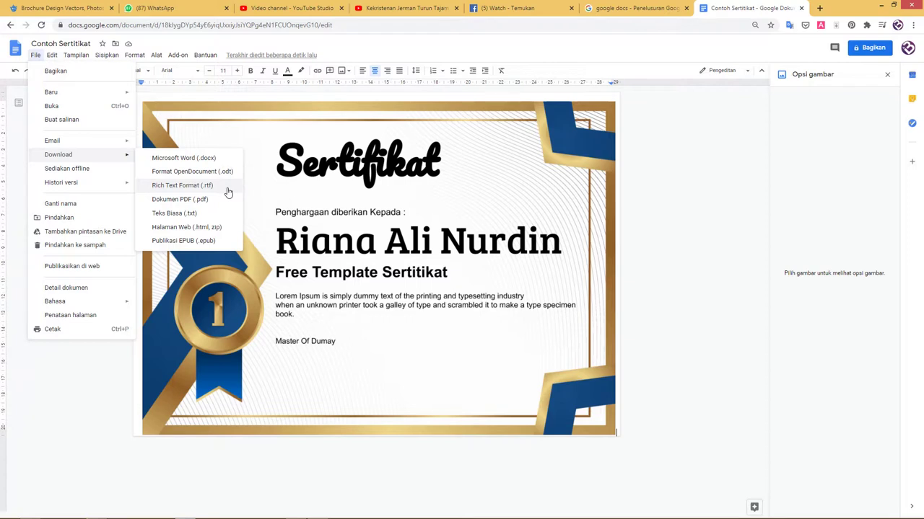
Download the certificate as 'Contoh Sertifikat.pdf' and open it in PDF-XChange Viewer
click(194, 203)
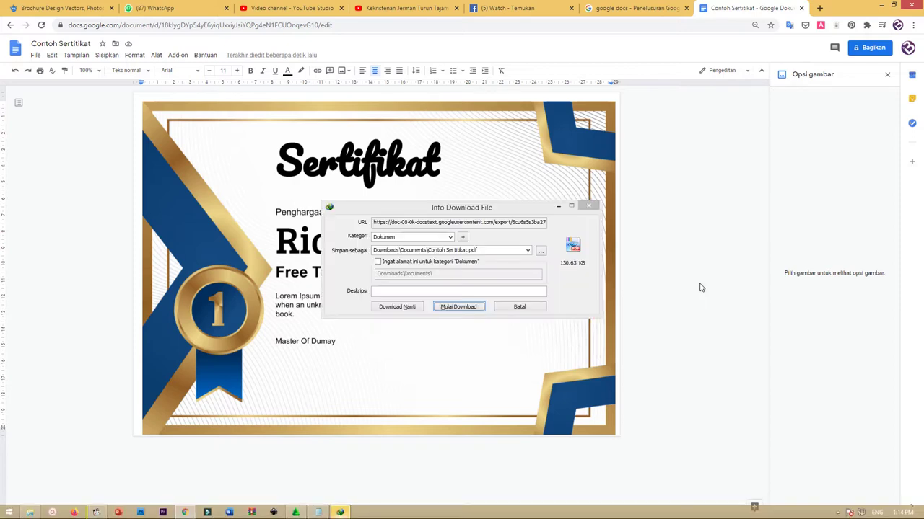
drag(528, 221, 420, 166)
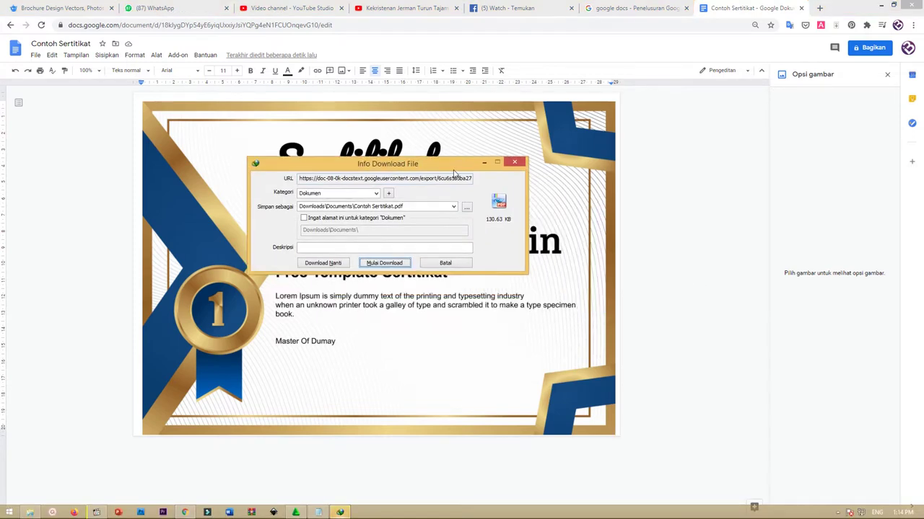
click(351, 251)
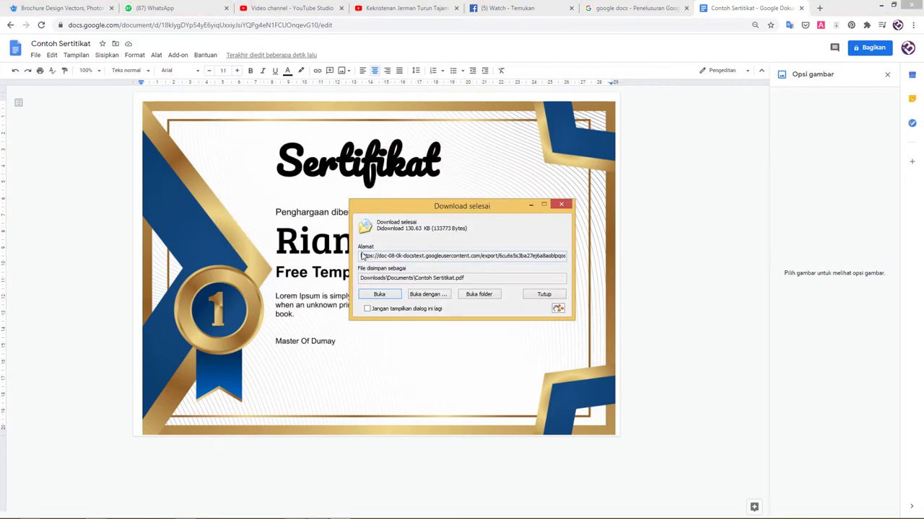
click(388, 296)
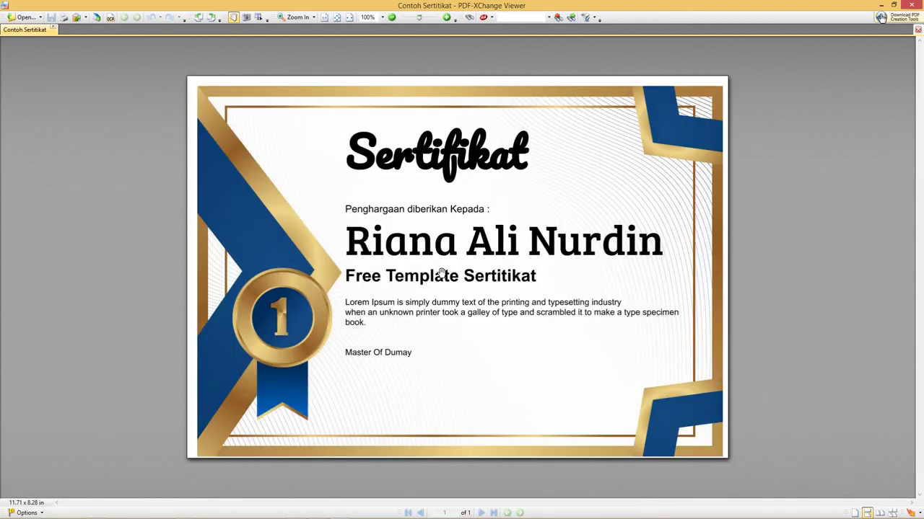